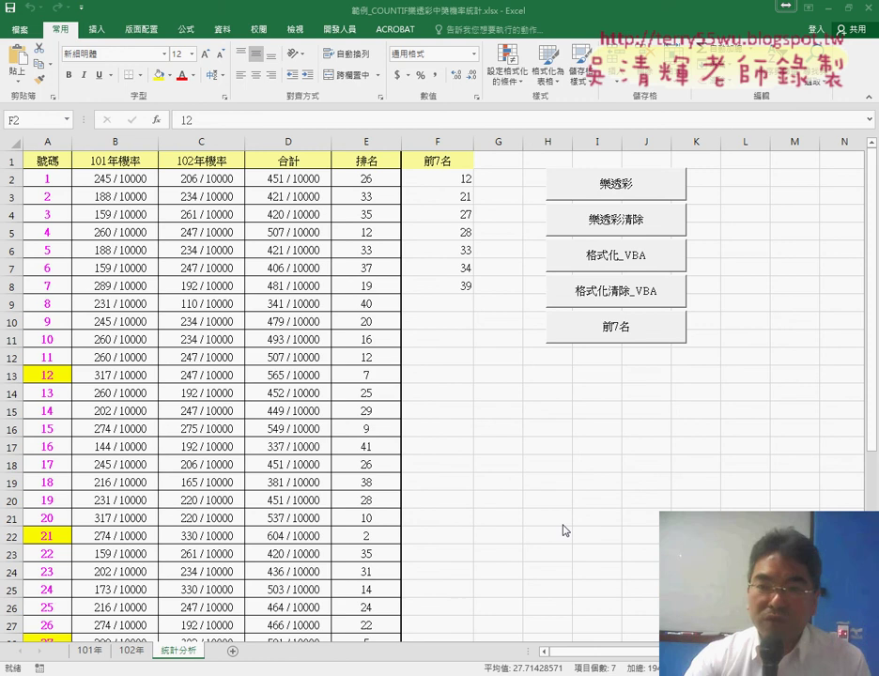
- Empty columns B–E with the 樂透彩清除 button, refill them with the 樂透彩 button, and select B2
{"action": "left_click", "coordinate": [610, 223]}
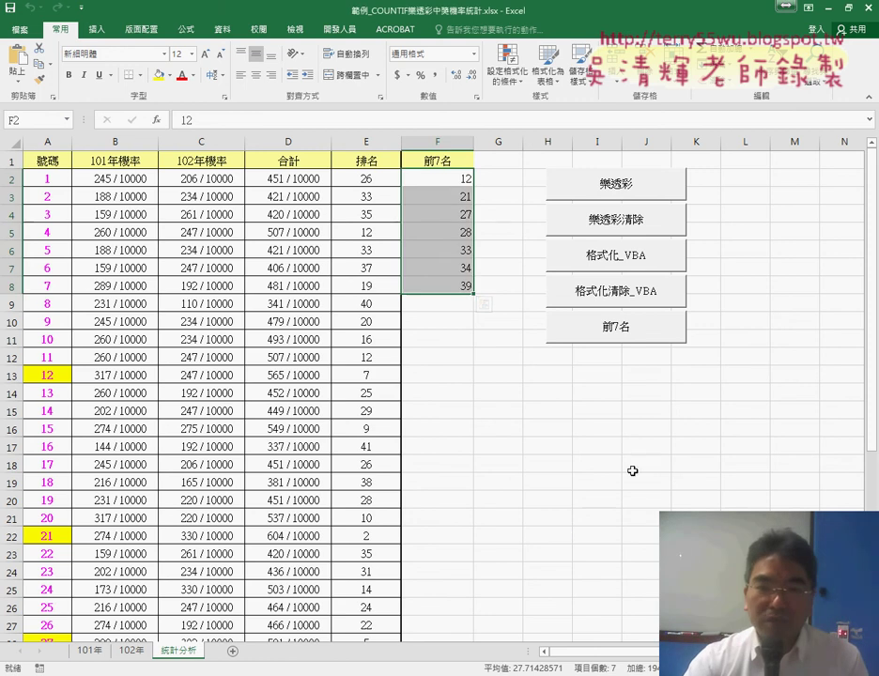
{"action": "left_click", "coordinate": [612, 226]}
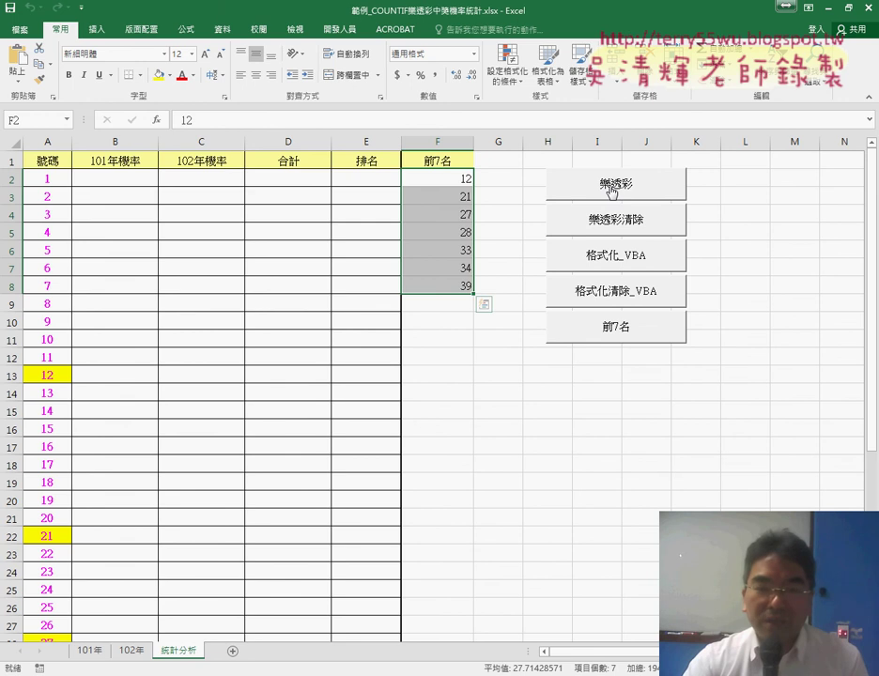
{"action": "left_click", "coordinate": [612, 188]}
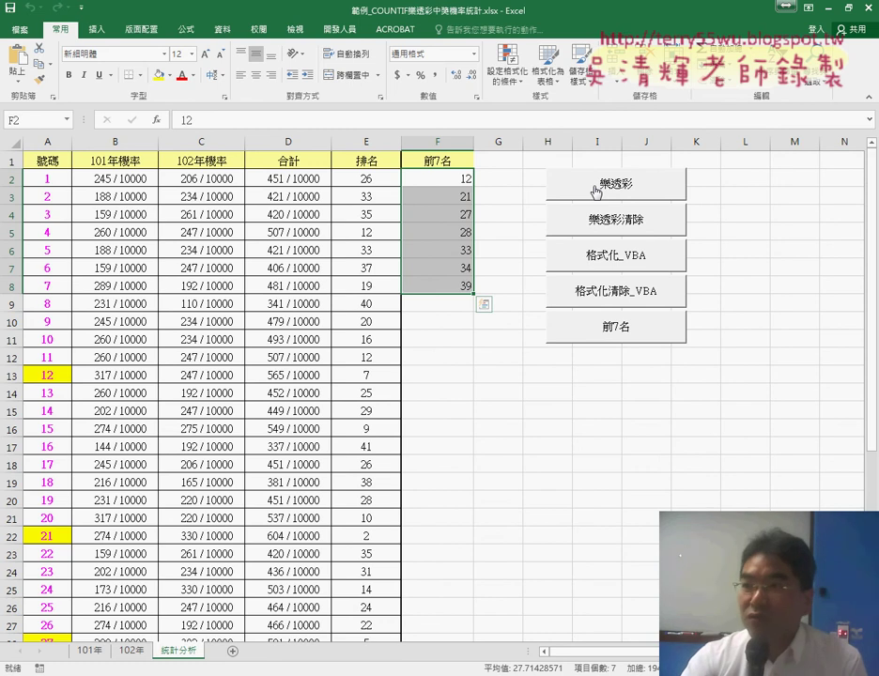
{"action": "left_click", "coordinate": [144, 180]}
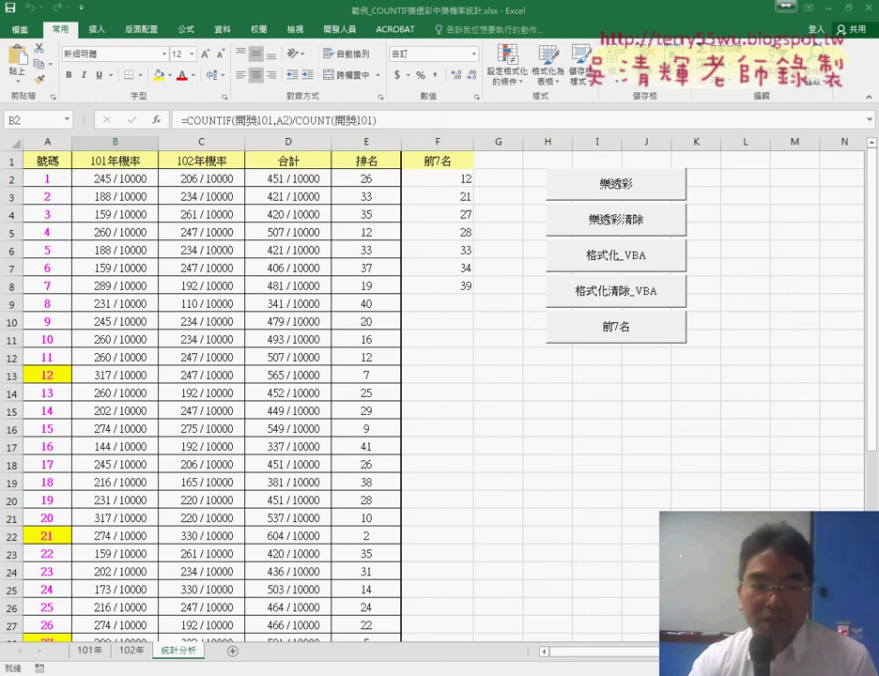
- Open the Windows Start menu over the lottery workbook
{"action": "key", "text": "super"}
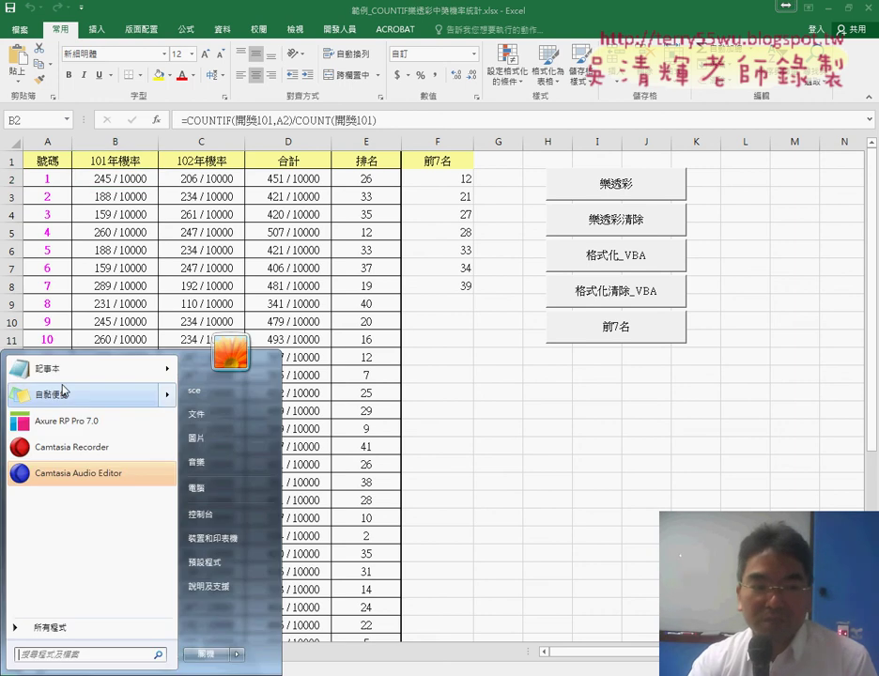
- Copy B2's formula =COUNTIF(開獎101,A2)/COUNT(開獎101) into a new Notepad note
{"action": "left_click", "coordinate": [47, 368]}
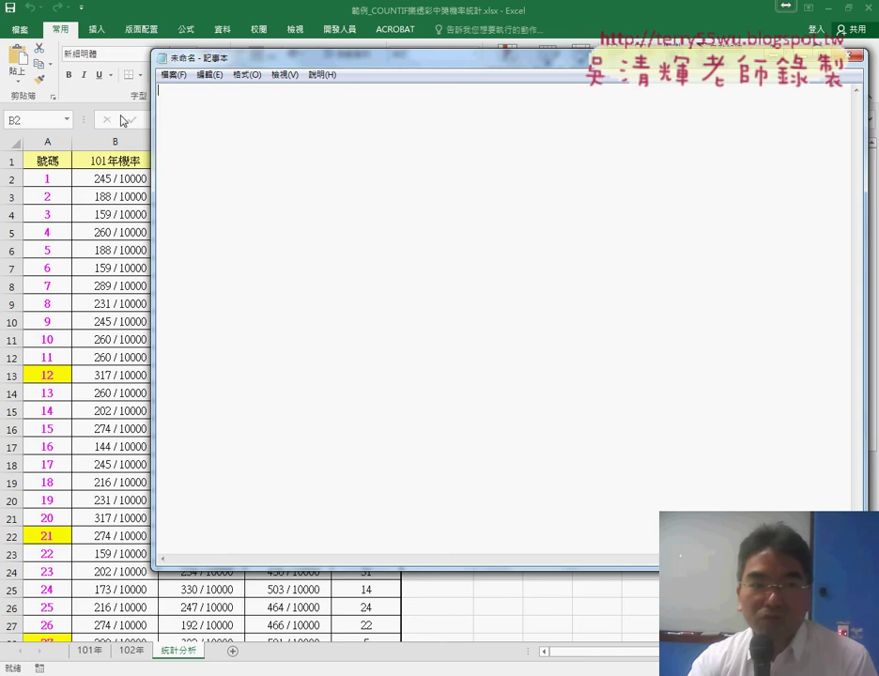
{"action": "left_click", "coordinate": [122, 119]}
{"action": "left_click", "coordinate": [397, 125]}
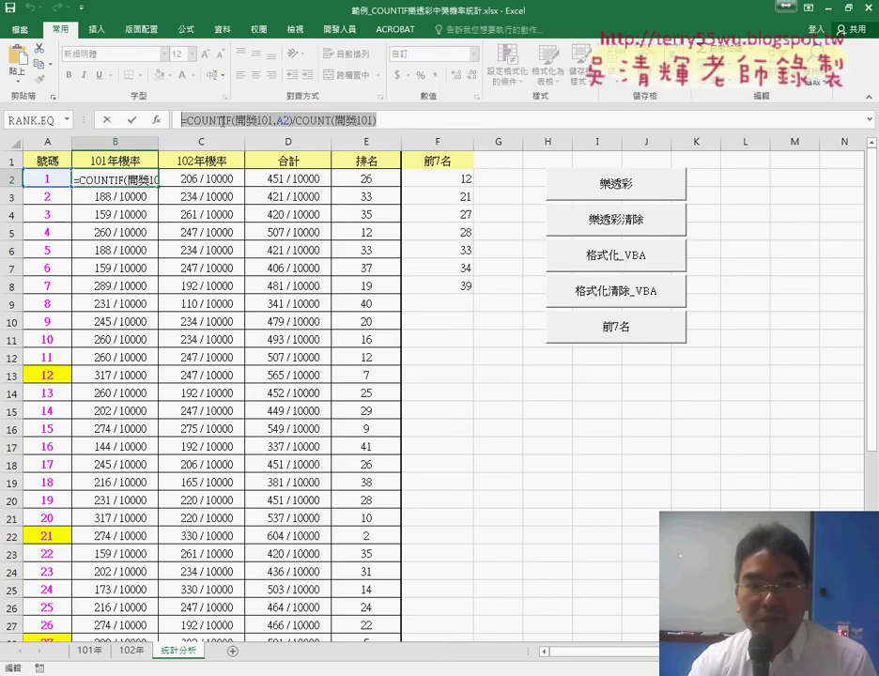
{"action": "right_click", "coordinate": [223, 121]}
{"action": "left_click", "coordinate": [263, 147]}
{"action": "key", "text": "alt+Tab"}
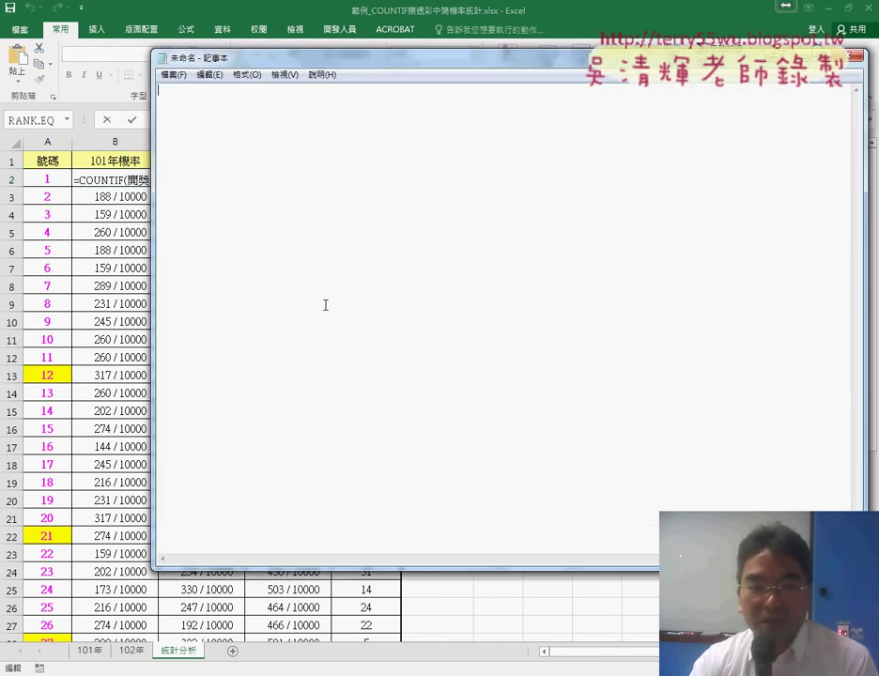
{"action": "right_click", "coordinate": [325, 282]}
{"action": "left_click", "coordinate": [361, 340]}
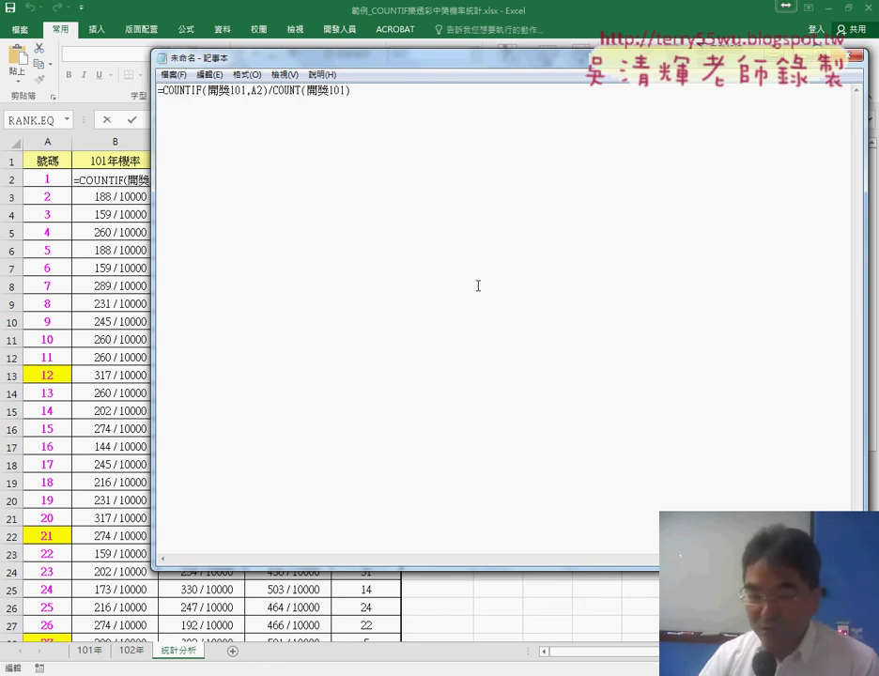
{"action": "key", "text": "Return"}
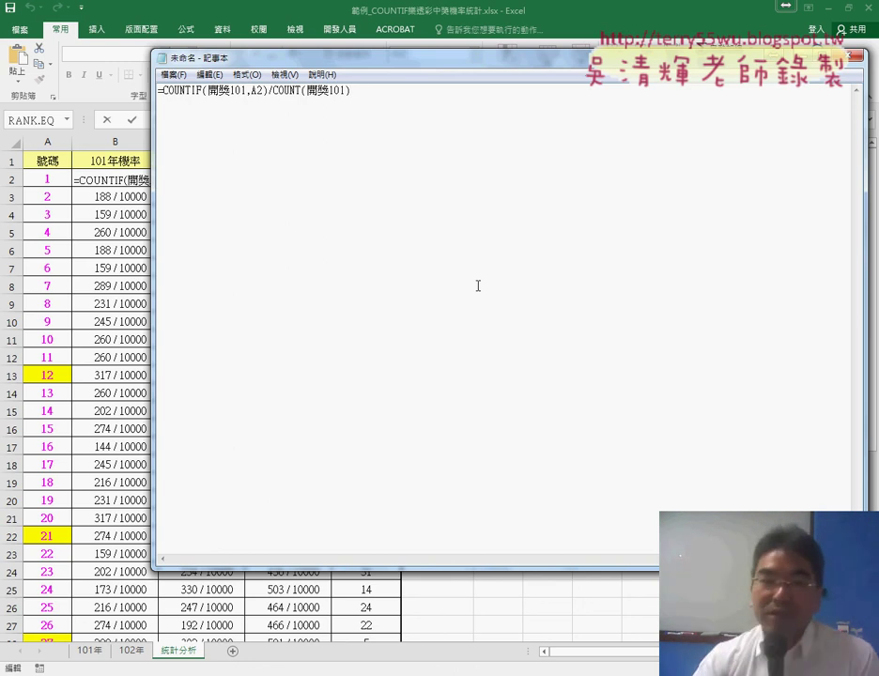
- Open the Assign Macro dialog for the 樂透彩 sheet button
{"action": "left_click", "coordinate": [601, 624]}
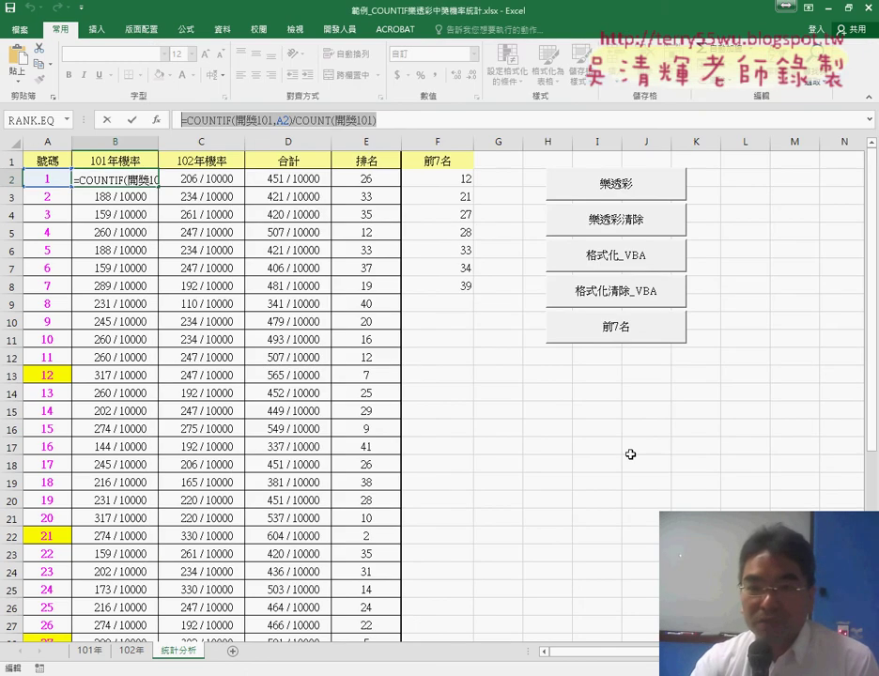
{"action": "right_click", "coordinate": [643, 186]}
{"action": "left_click", "coordinate": [684, 296]}
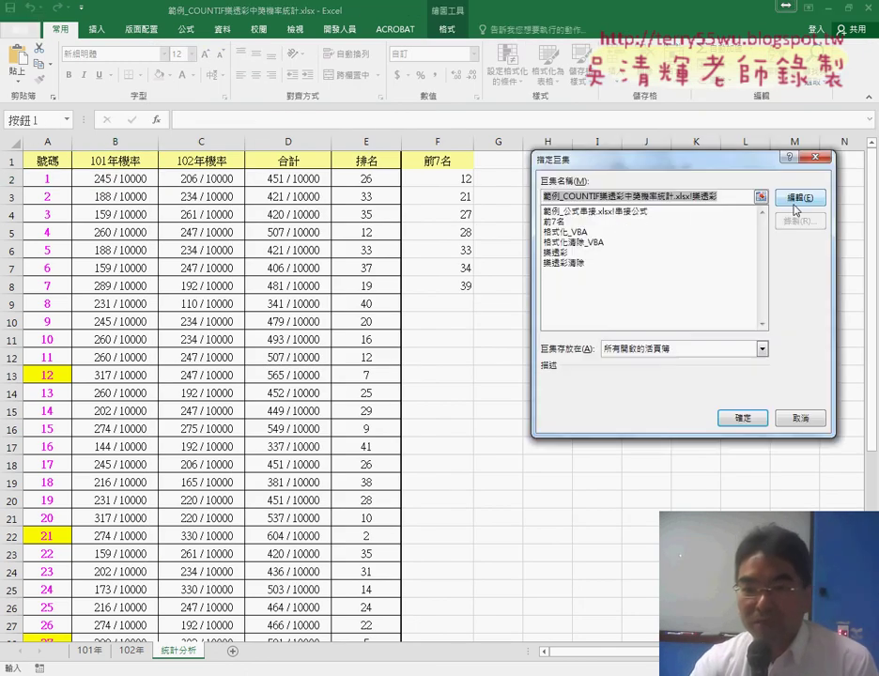
- Open Module1's code for the 樂透彩 macro in the VBA editor beside the sheet
{"action": "left_click", "coordinate": [745, 197]}
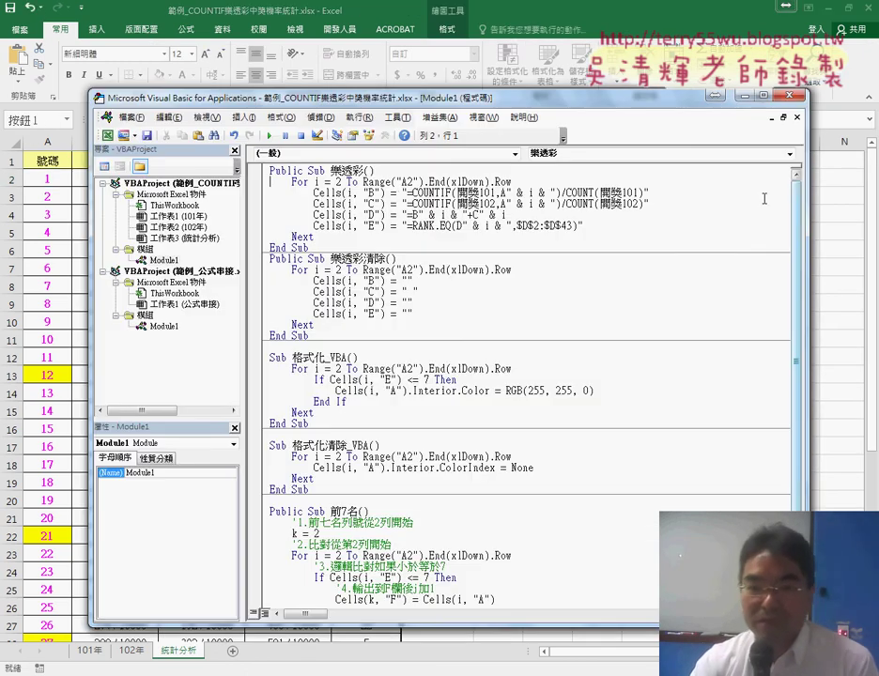
{"action": "left_click", "coordinate": [165, 260]}
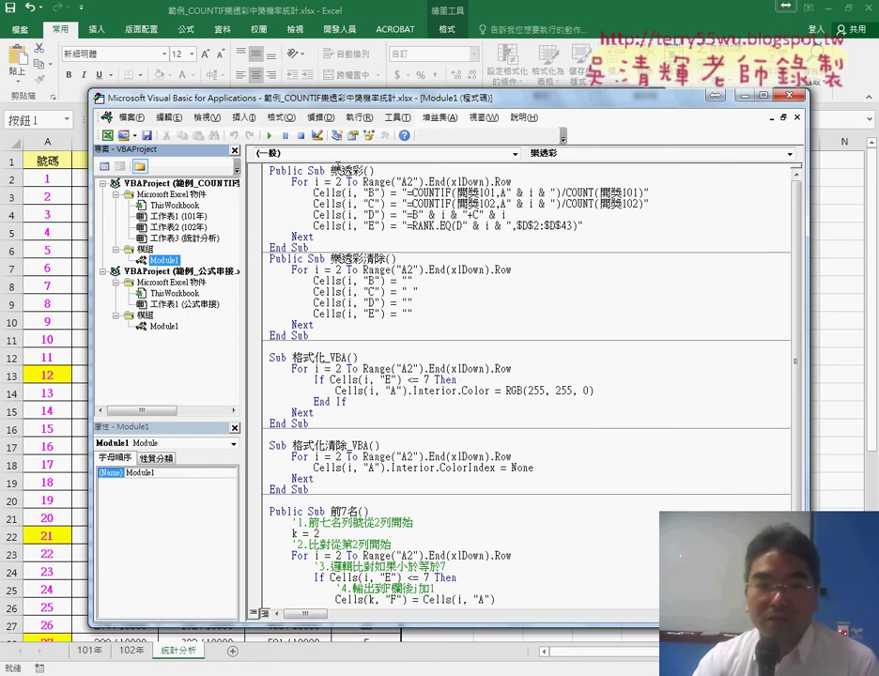
{"action": "double_click", "coordinate": [364, 173]}
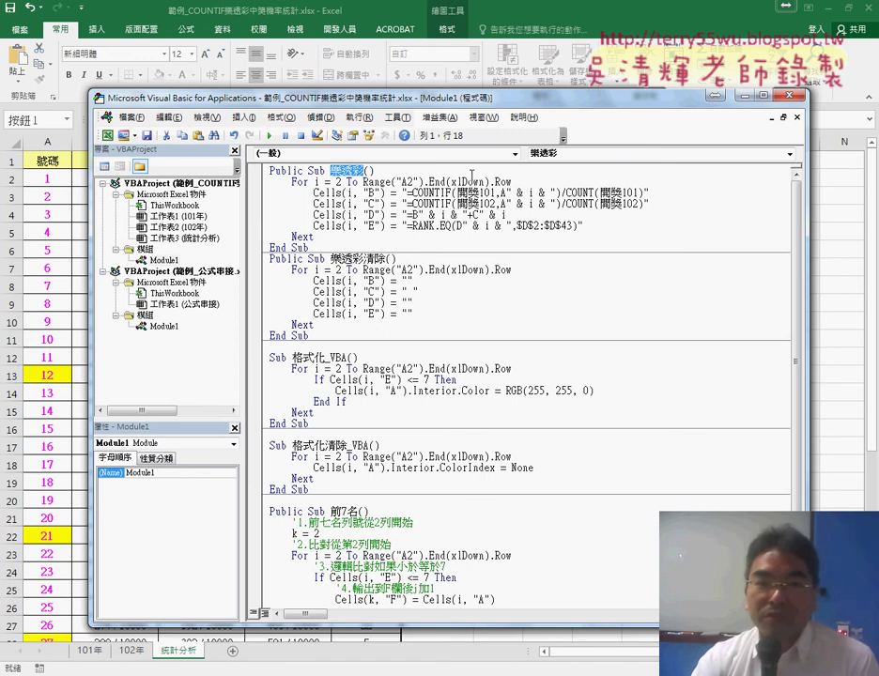
{"action": "left_click_drag", "start_coordinate": [230, 97], "coordinate": [342, 96]}
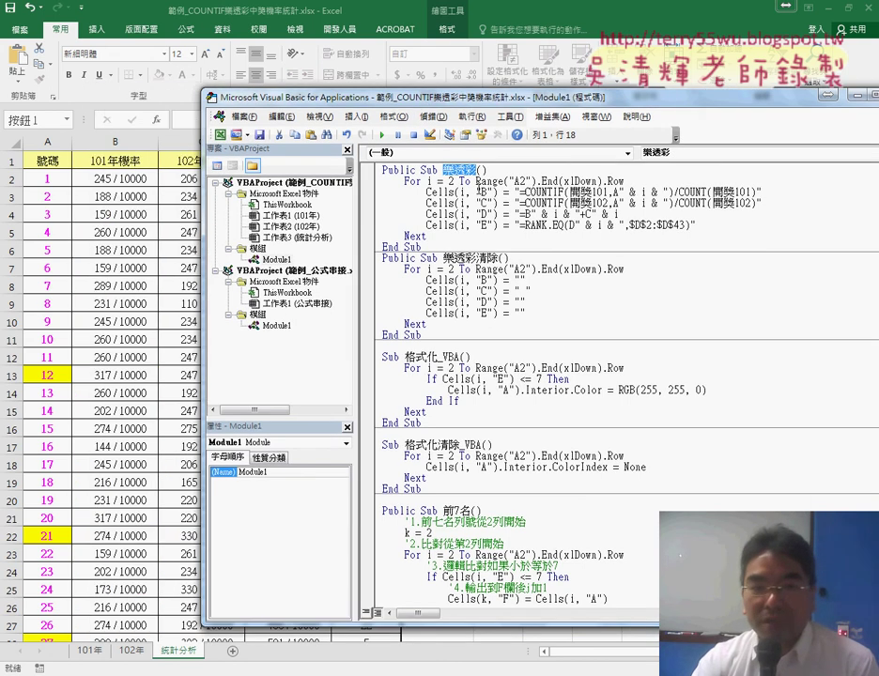
- Delete the COUNTIF string on 樂透彩's Cells(i, "B") line, leaving empty quotes
{"action": "left_click", "coordinate": [476, 181]}
{"action": "left_click_drag", "start_coordinate": [406, 181], "coordinate": [643, 181]}
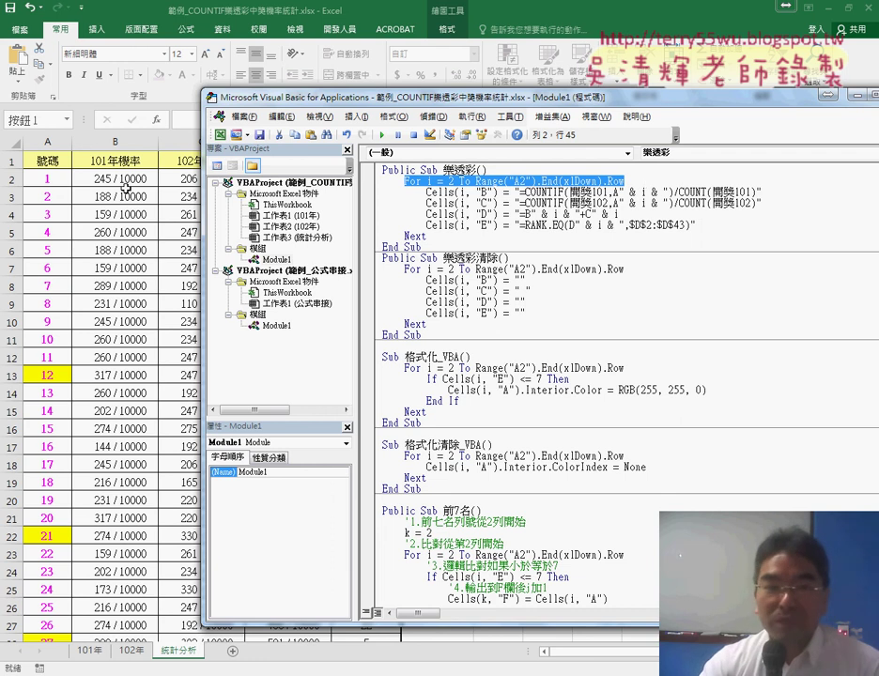
{"action": "left_click_drag", "start_coordinate": [520, 193], "coordinate": [753, 193]}
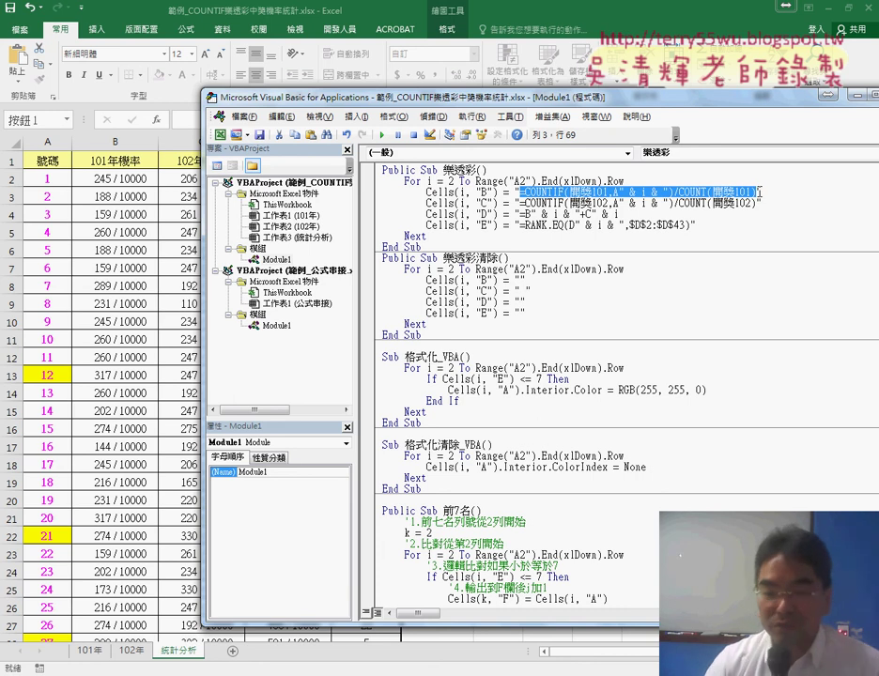
{"action": "key", "text": "Delete"}
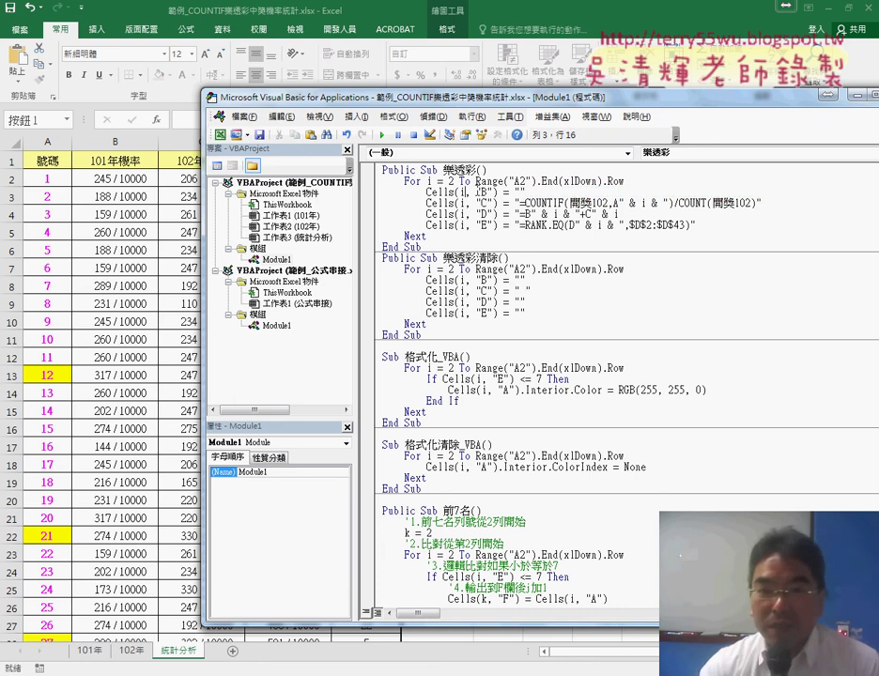
{"action": "double_click", "coordinate": [482, 192]}
{"action": "left_click", "coordinate": [520, 191]}
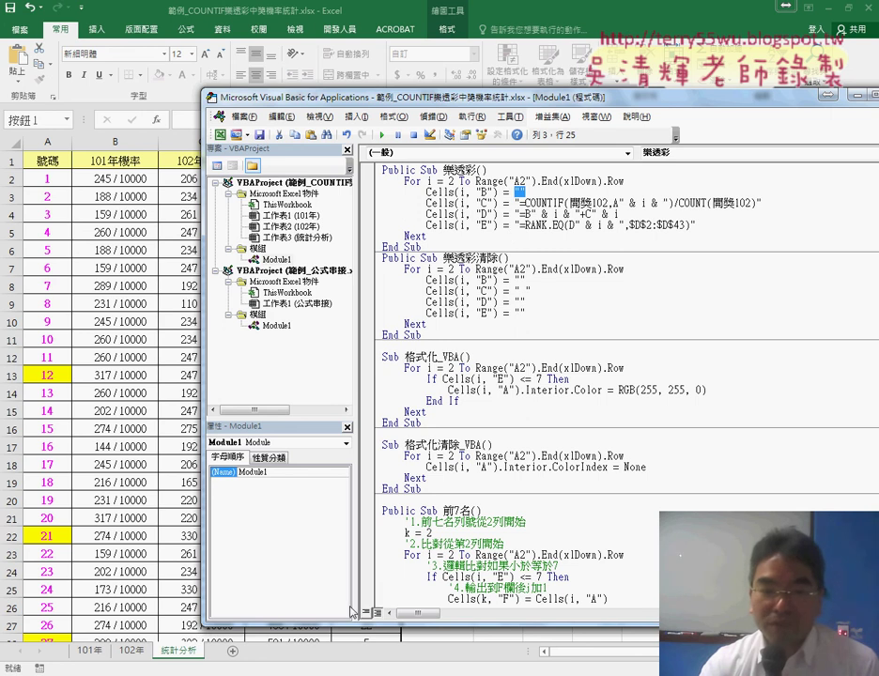
{"action": "key", "text": "alt+Tab"}
- Paste =COUNTIF(開獎101,A2)/COUNT(開獎101) from the note between the column B line's quotes
{"action": "left_click_drag", "start_coordinate": [352, 91], "coordinate": [128, 91]}
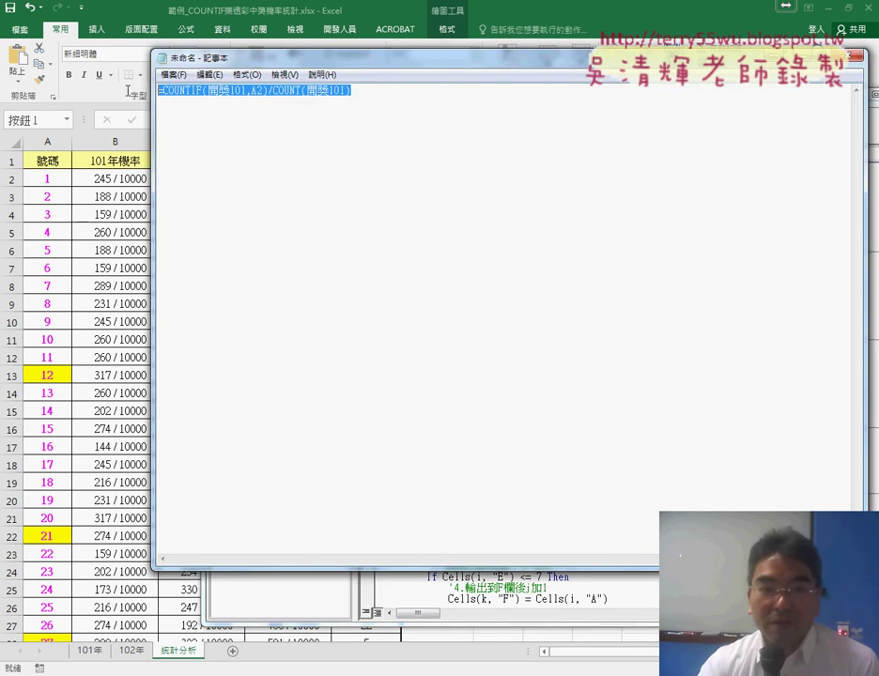
{"action": "right_click", "coordinate": [251, 94]}
{"action": "left_click", "coordinate": [287, 136]}
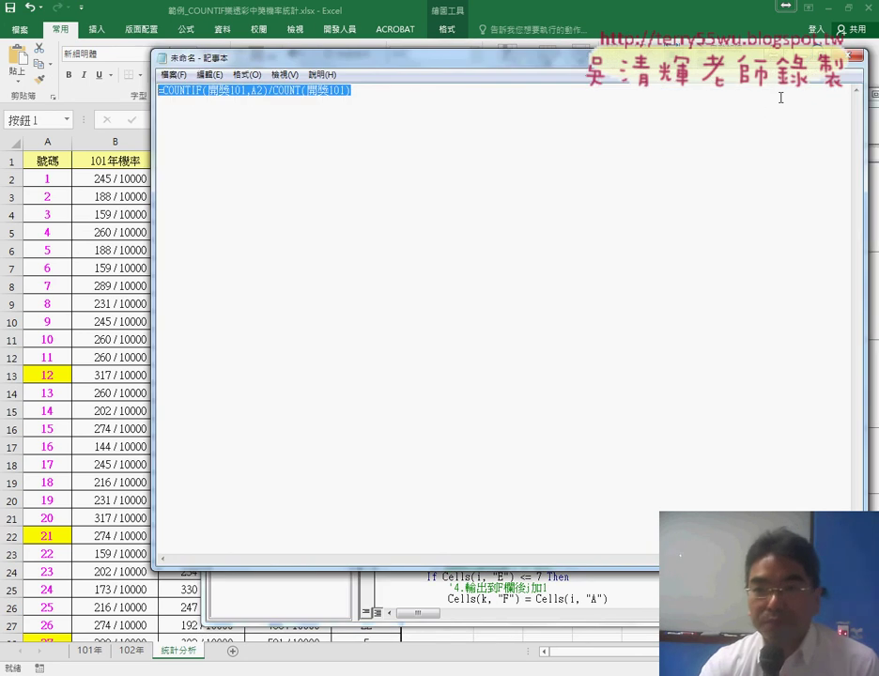
{"action": "key", "text": "alt+Tab"}
{"action": "left_click", "coordinate": [528, 192]}
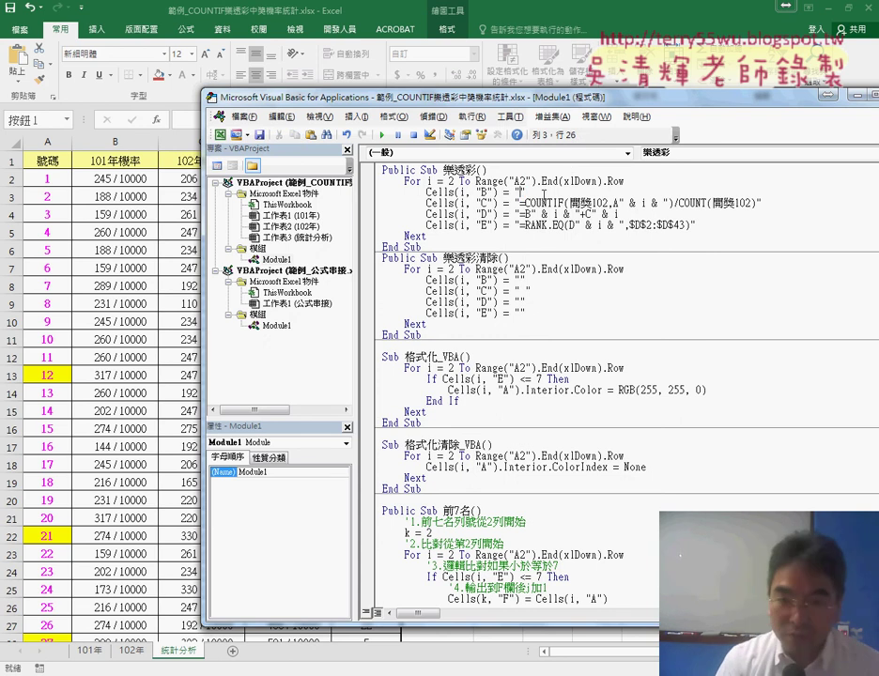
{"action": "key", "text": "ctrl+v"}
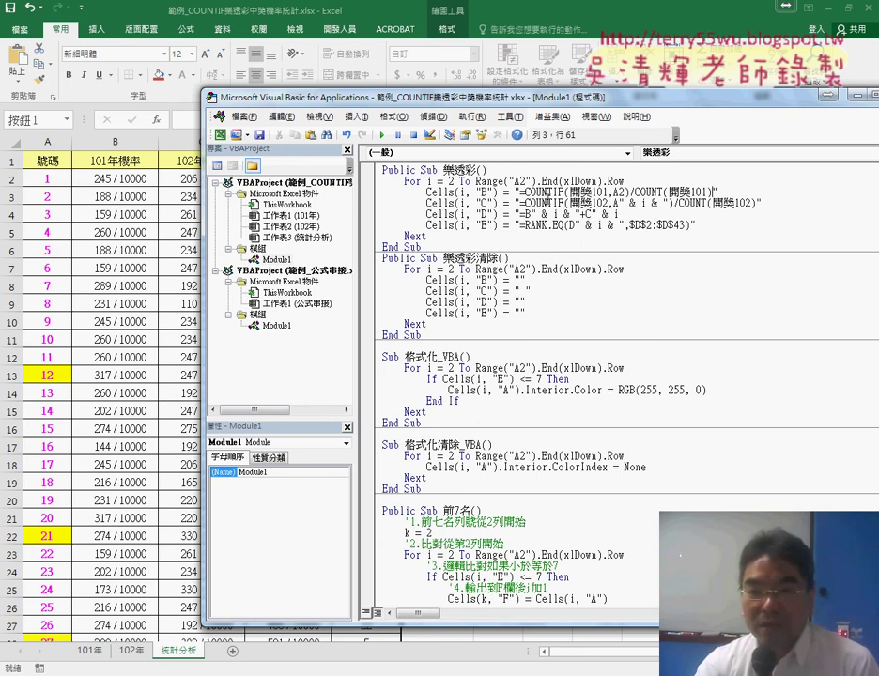
{"action": "double_click", "coordinate": [620, 191]}
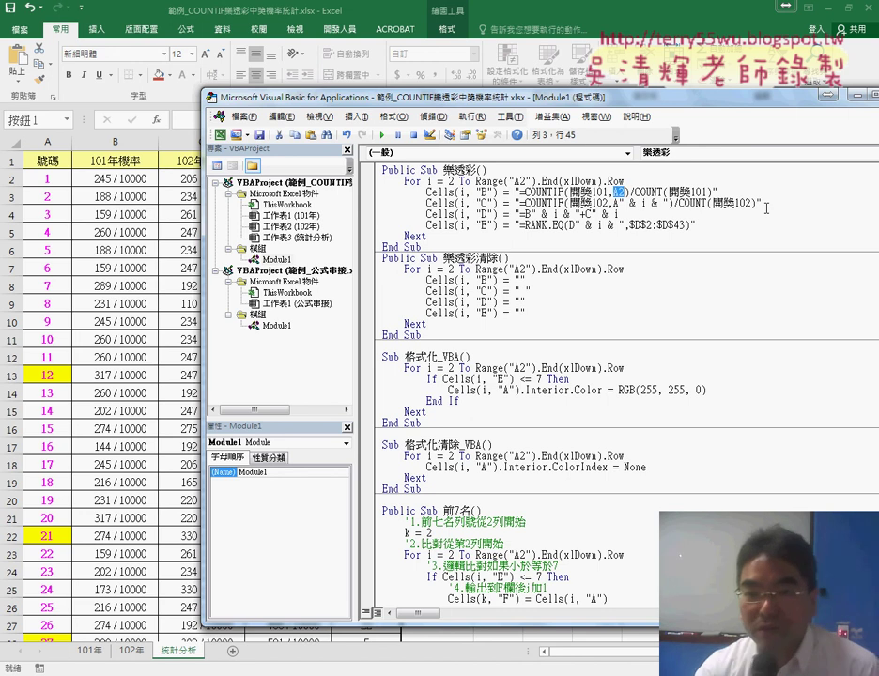
{"action": "double_click", "coordinate": [588, 192]}
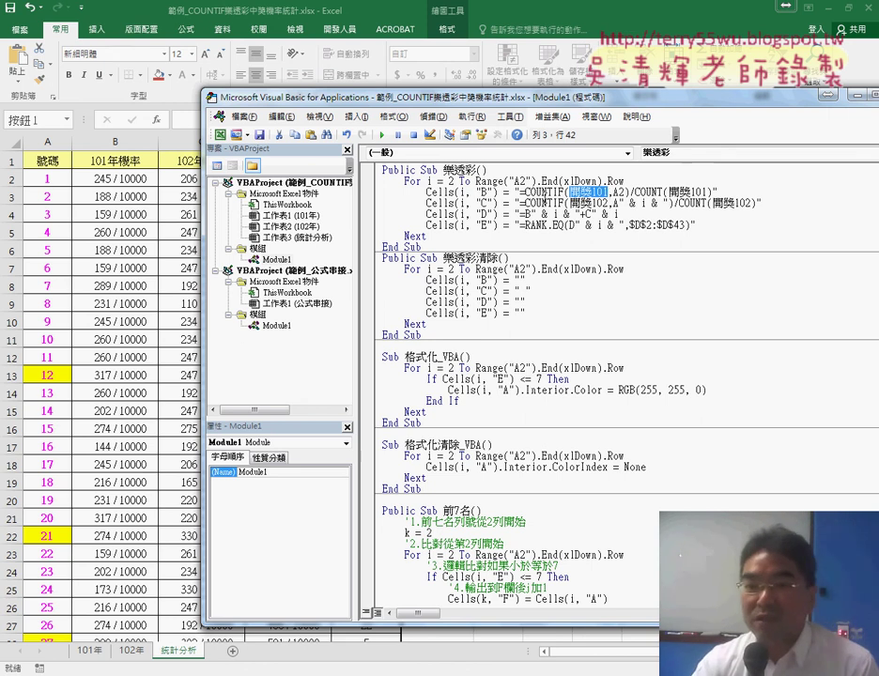
{"action": "left_click_drag", "start_coordinate": [519, 191], "coordinate": [710, 192]}
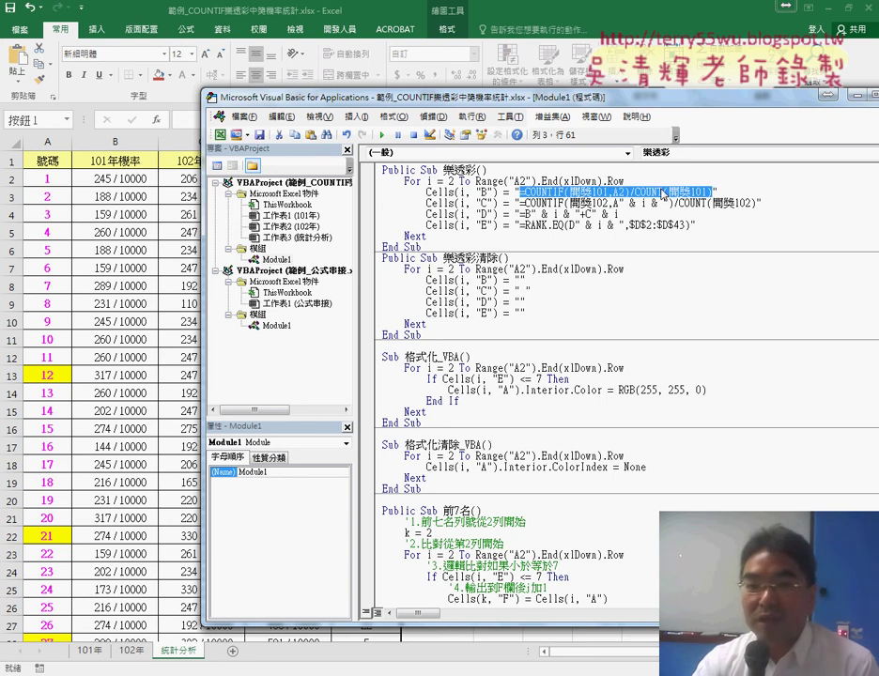
{"action": "left_click", "coordinate": [449, 181]}
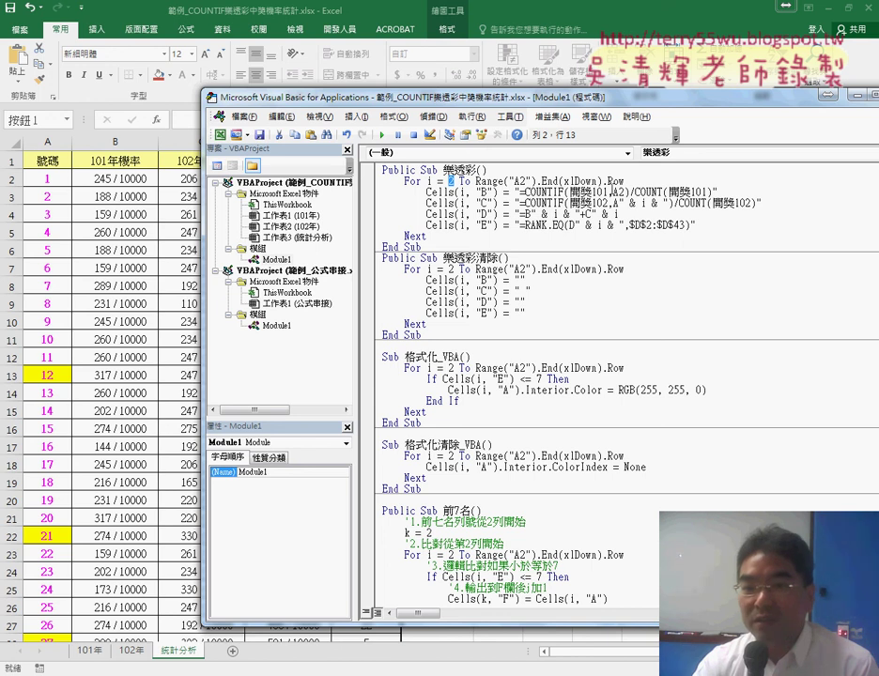
- Insert & i & after A in the column B COUNTIF string to use the row variable
{"action": "left_click", "coordinate": [617, 191]}
{"action": "type", "text": "\""}
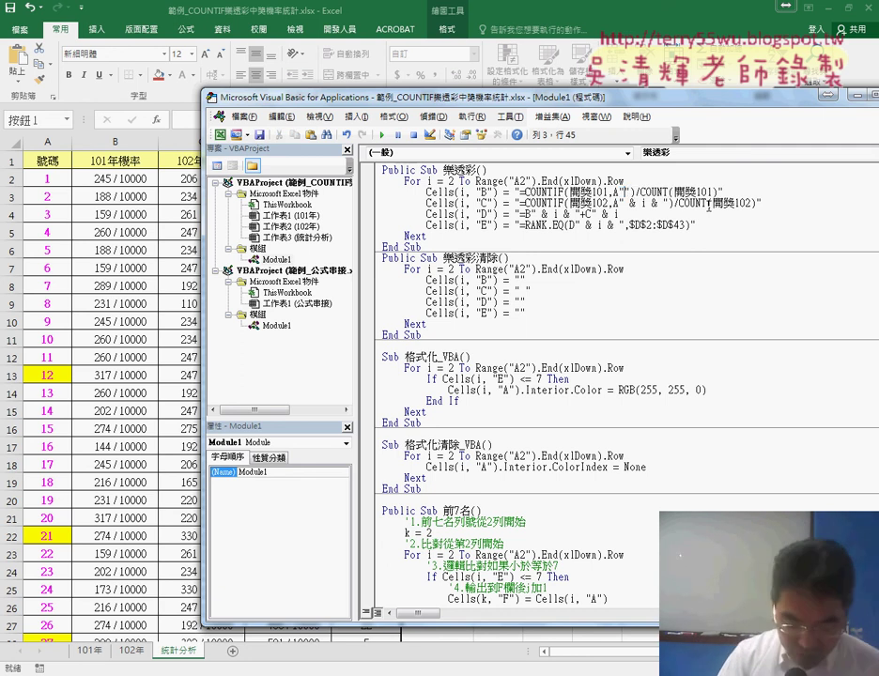
{"action": "type", "text": "&"}
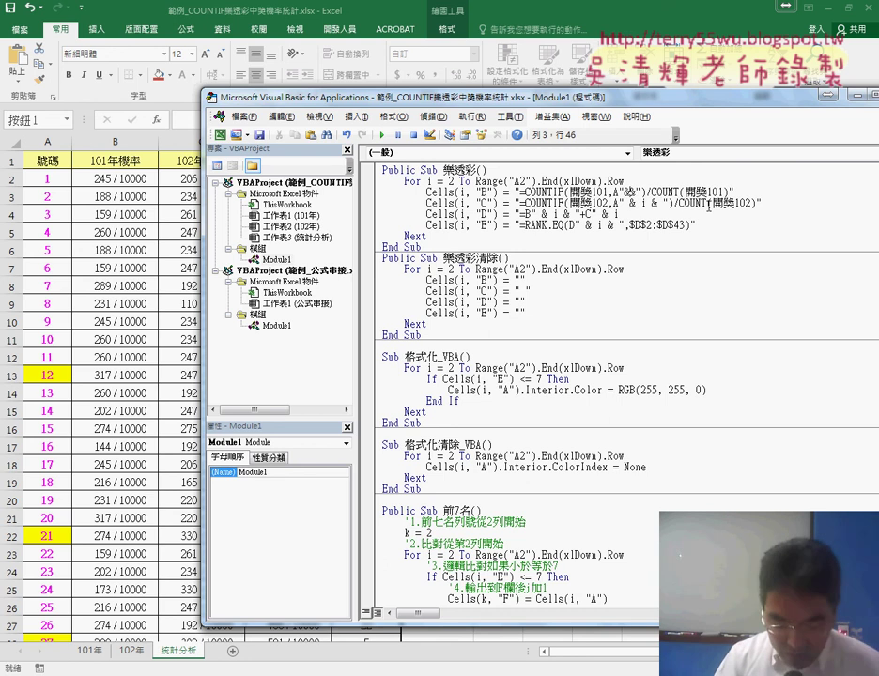
{"action": "type", "text": "i"}
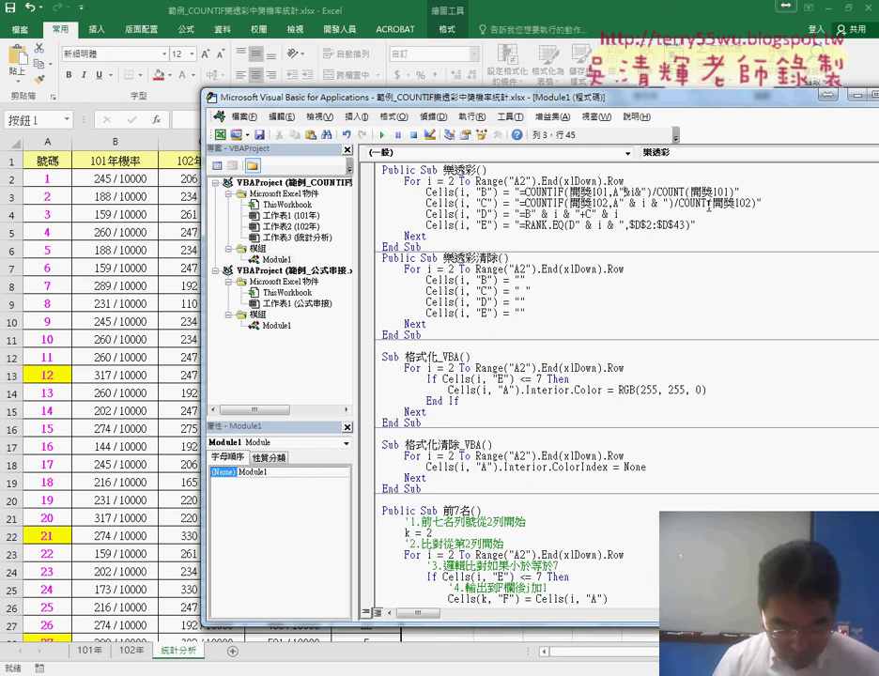
{"action": "key", "text": "Right"}
{"action": "key", "text": "Right"}
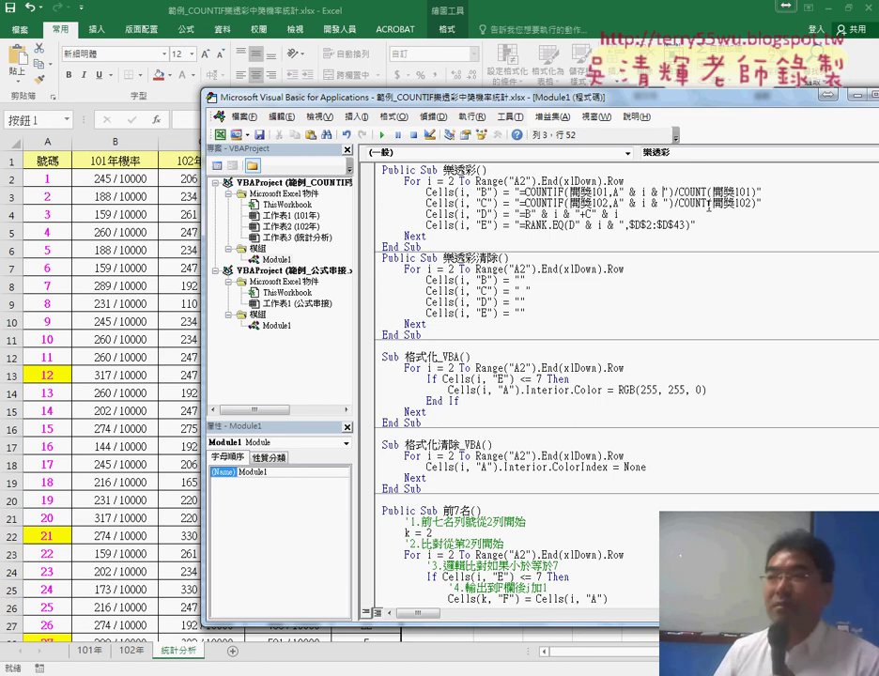
{"action": "key", "text": "Right"}
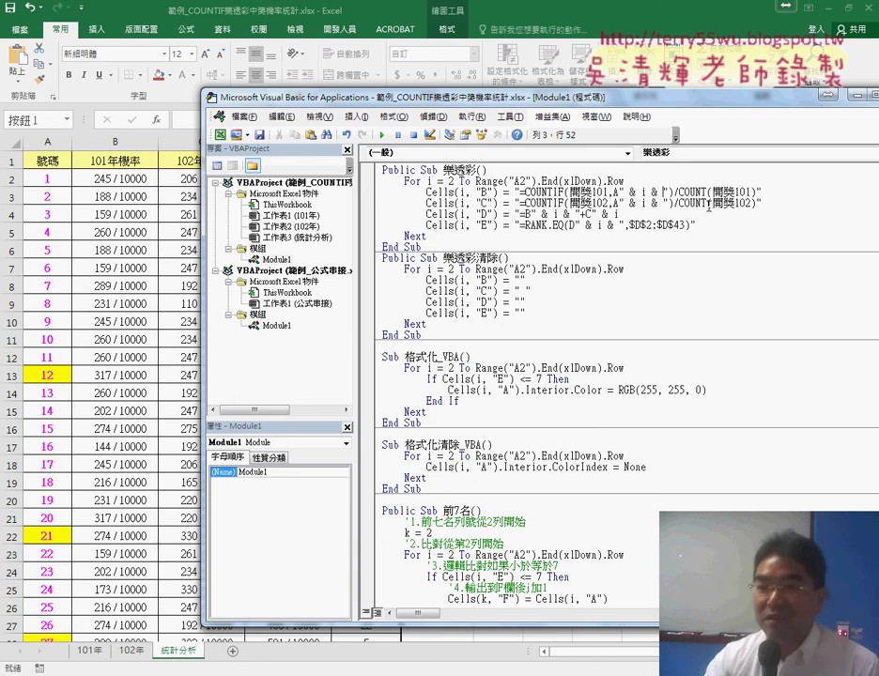
{"action": "left_click", "coordinate": [555, 202]}
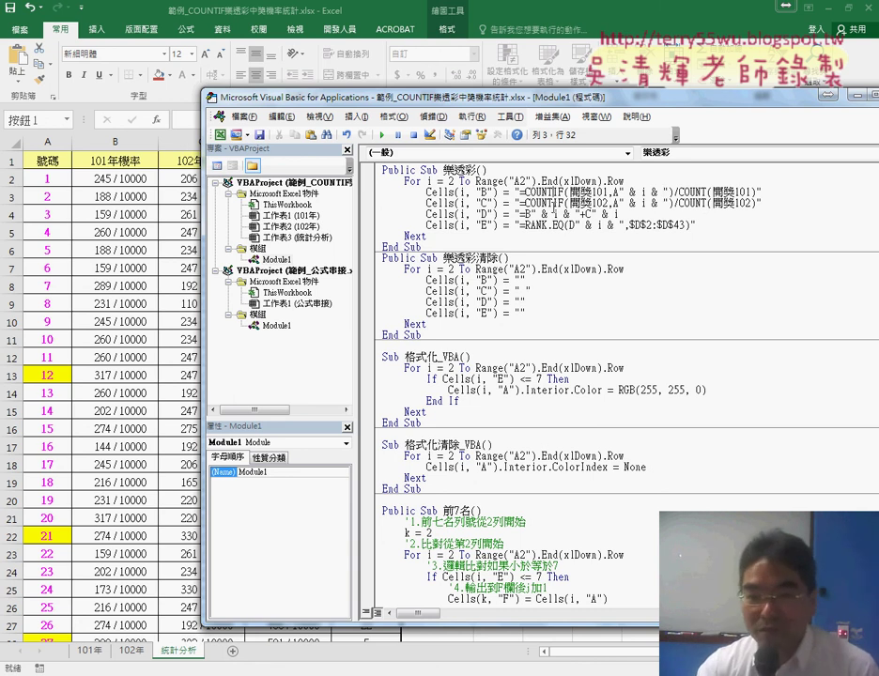
{"action": "left_click", "coordinate": [541, 226]}
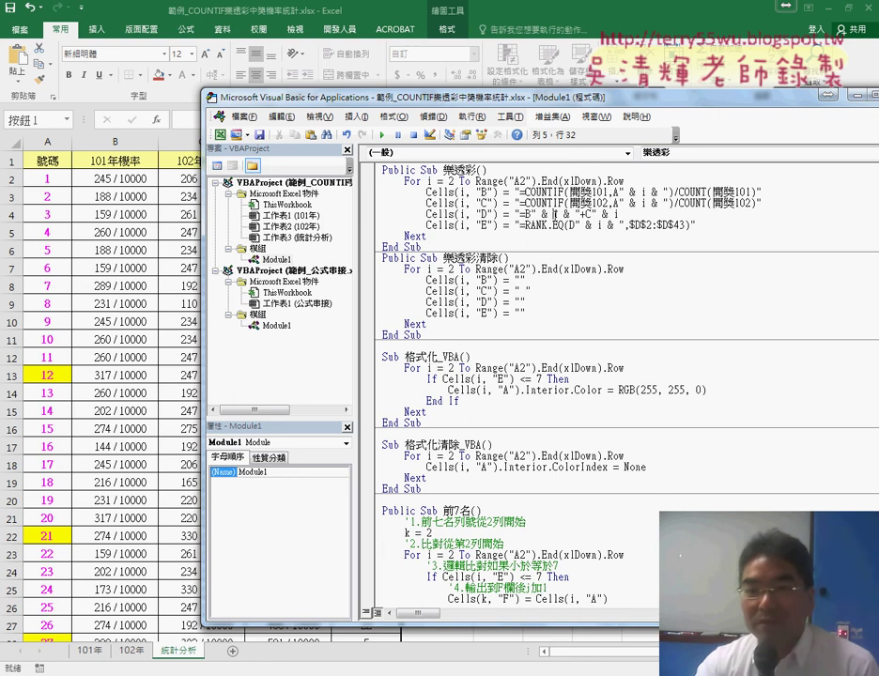
{"action": "left_click", "coordinate": [542, 227]}
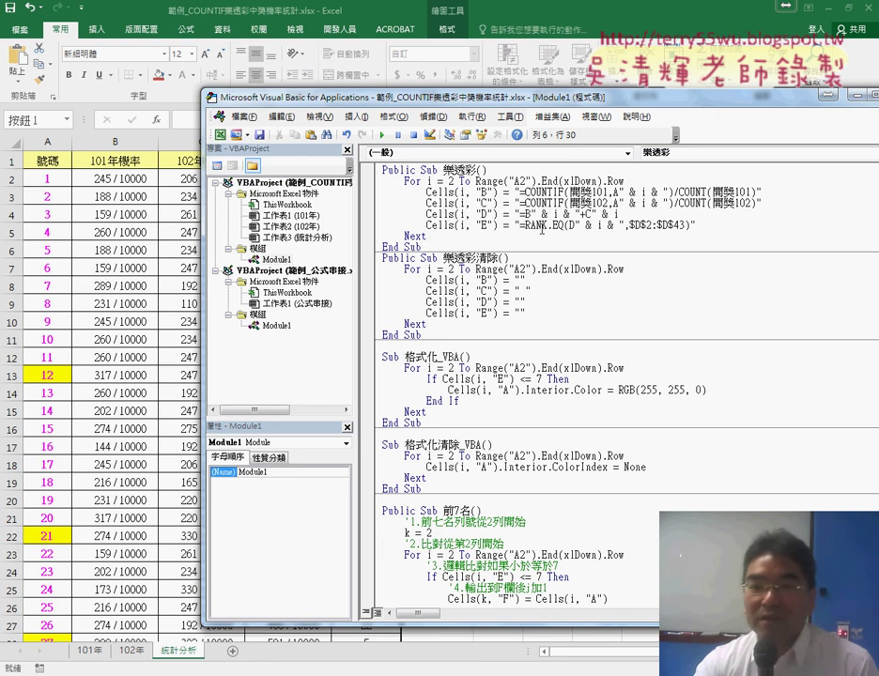
{"action": "left_click_drag", "start_coordinate": [694, 227], "coordinate": [371, 195]}
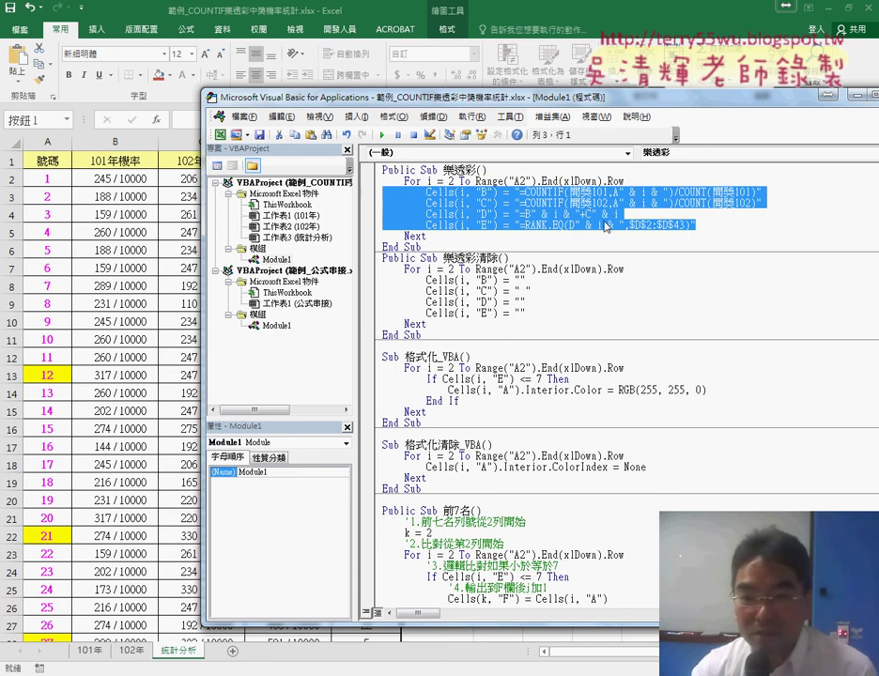
{"action": "key", "text": "Left"}
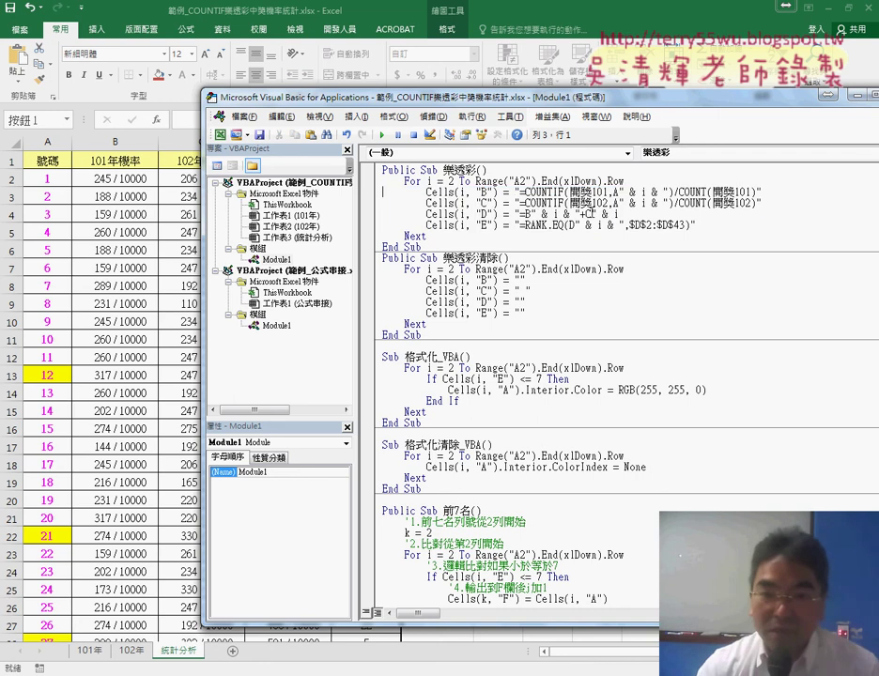
{"action": "left_click_drag", "start_coordinate": [539, 215], "coordinate": [556, 214]}
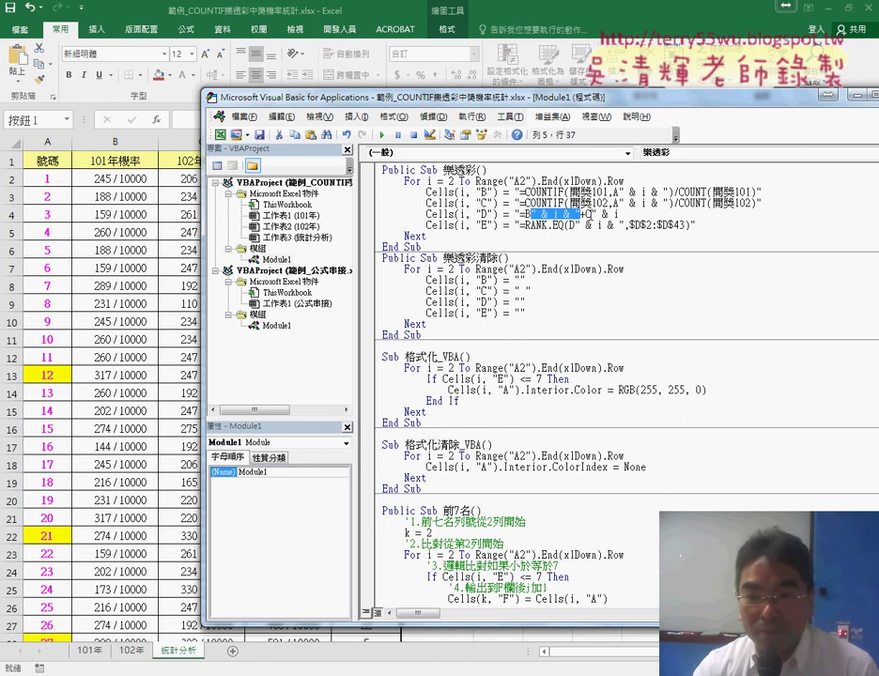
{"action": "left_click_drag", "start_coordinate": [591, 214], "coordinate": [602, 214]}
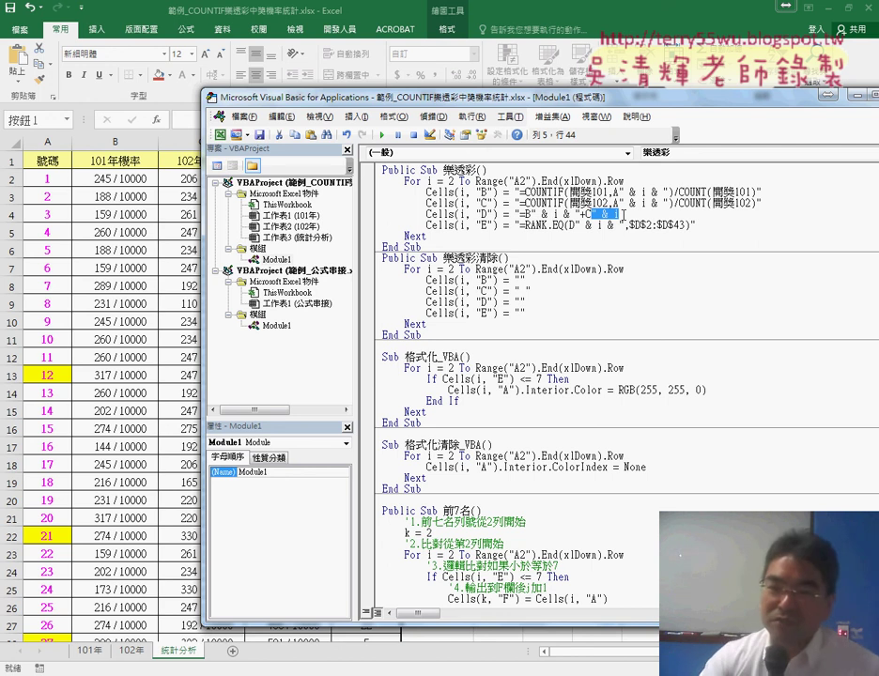
{"action": "left_click_drag", "start_coordinate": [529, 214], "coordinate": [575, 214]}
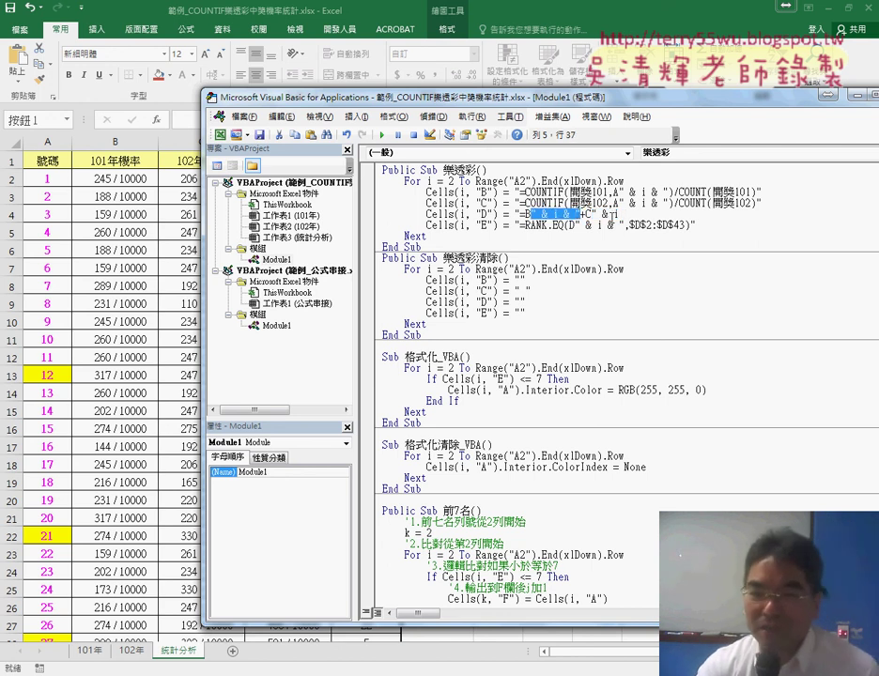
{"action": "left_click_drag", "start_coordinate": [590, 214], "coordinate": [618, 214]}
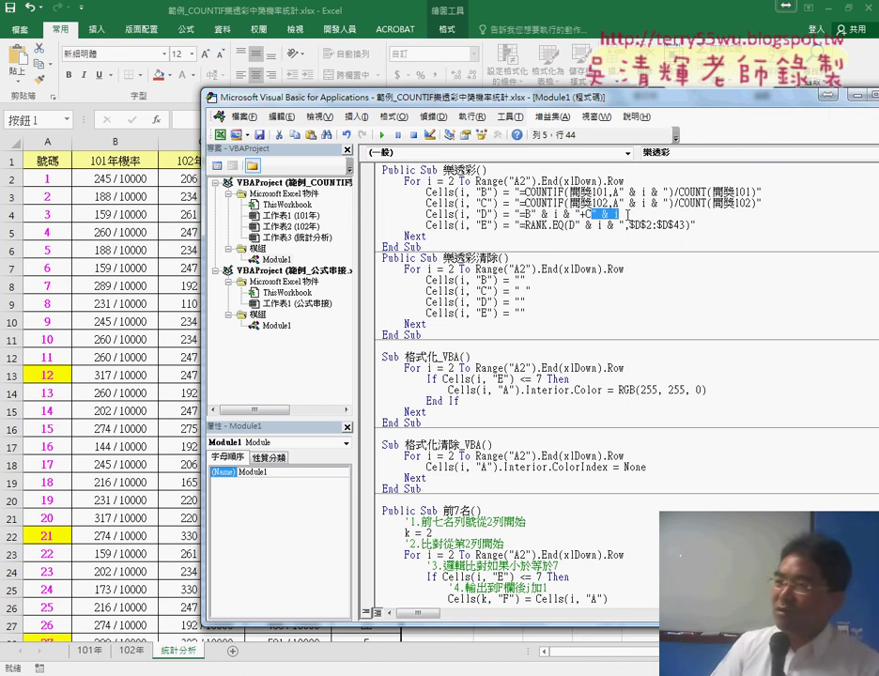
- Edit the end of the column D line, removing the trailing & ""
{"action": "left_click", "coordinate": [644, 210]}
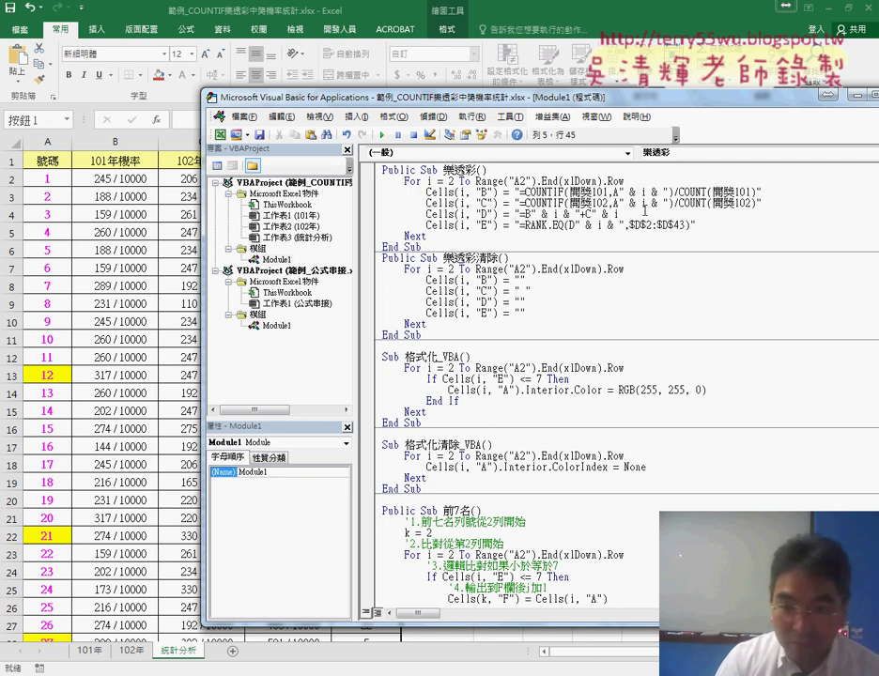
{"action": "type", "text": "& "}
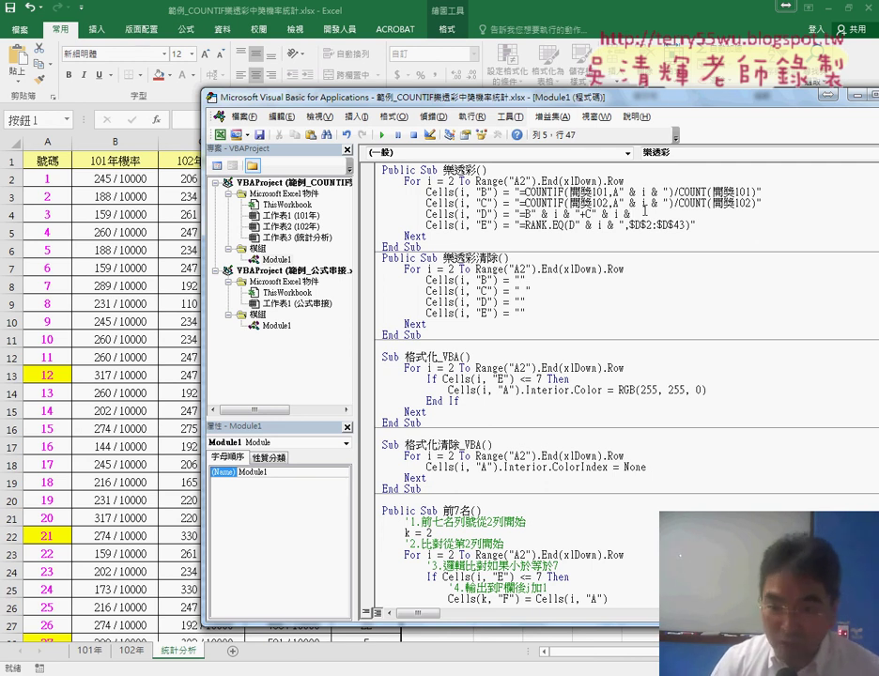
{"action": "type", "text": "\""}
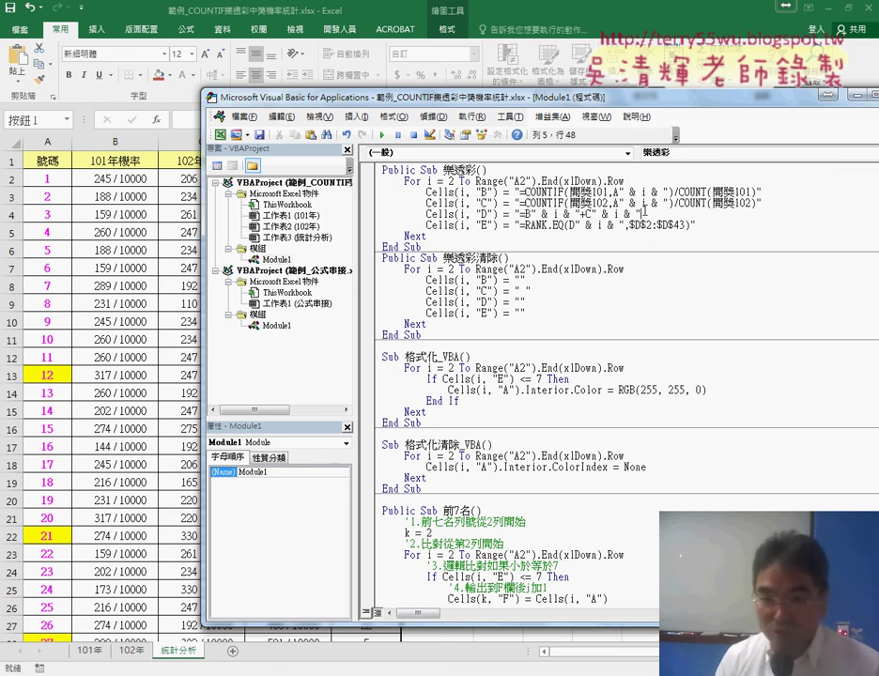
{"action": "left_click", "coordinate": [684, 315]}
{"action": "left_click_drag", "start_coordinate": [652, 214], "coordinate": [626, 214]}
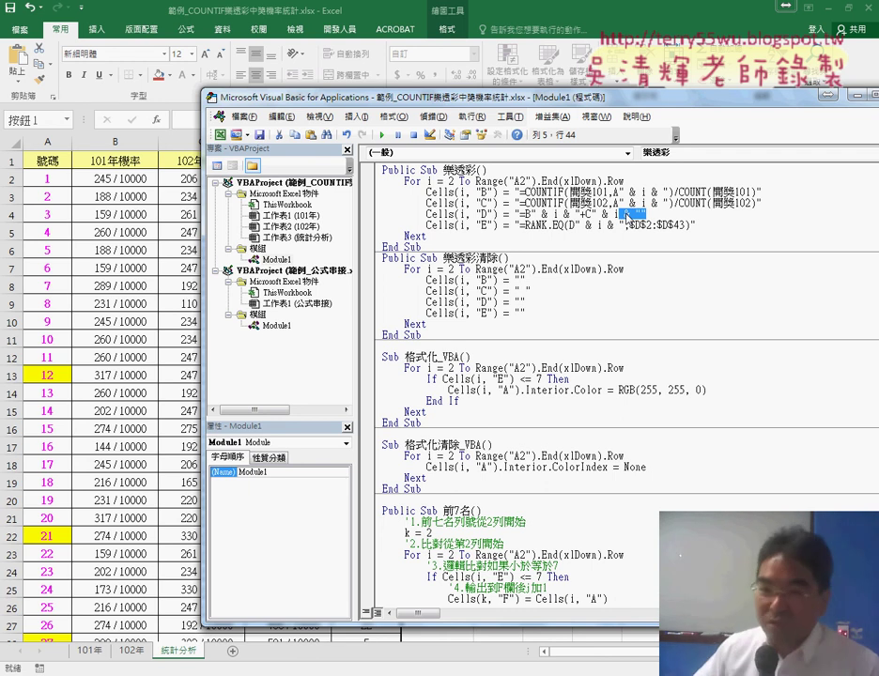
{"action": "key", "text": "Delete"}
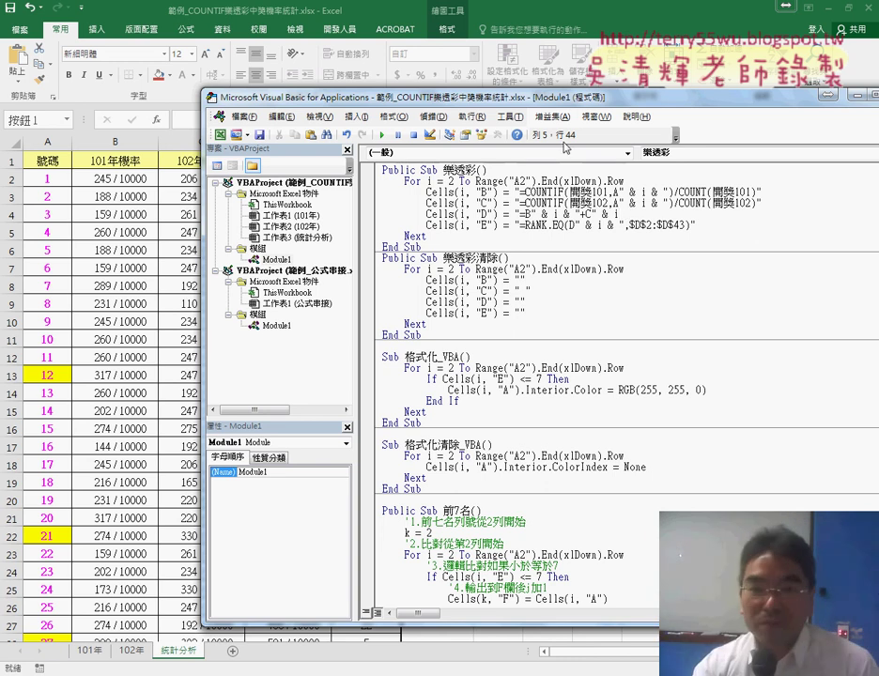
- Copy cell D2's formula text from Excel's formula bar without changing the cell
{"action": "left_click_drag", "start_coordinate": [547, 96], "coordinate": [525, 237]}
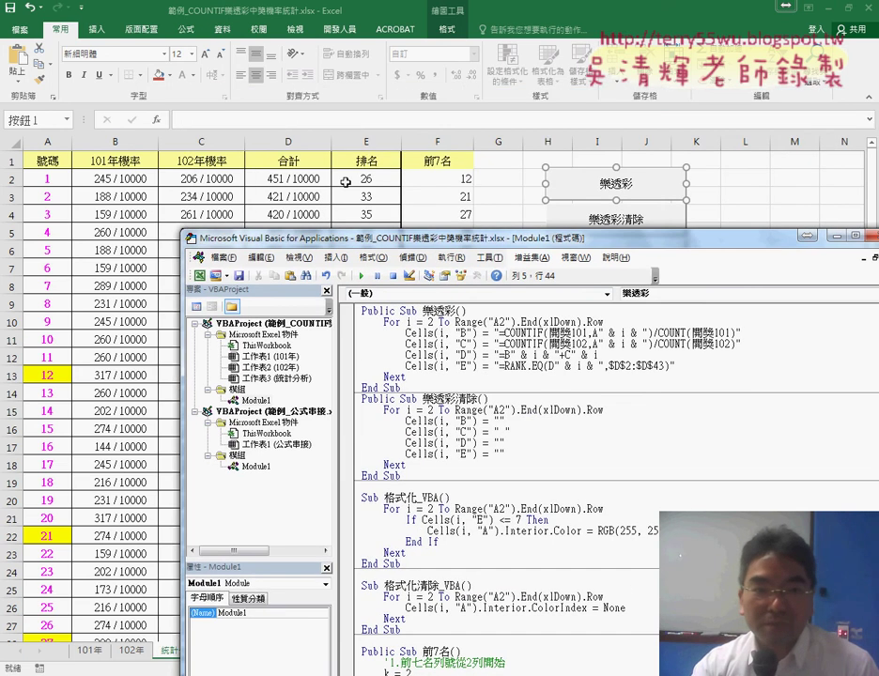
{"action": "left_click", "coordinate": [285, 178]}
{"action": "left_click", "coordinate": [193, 120]}
{"action": "right_click", "coordinate": [192, 121]}
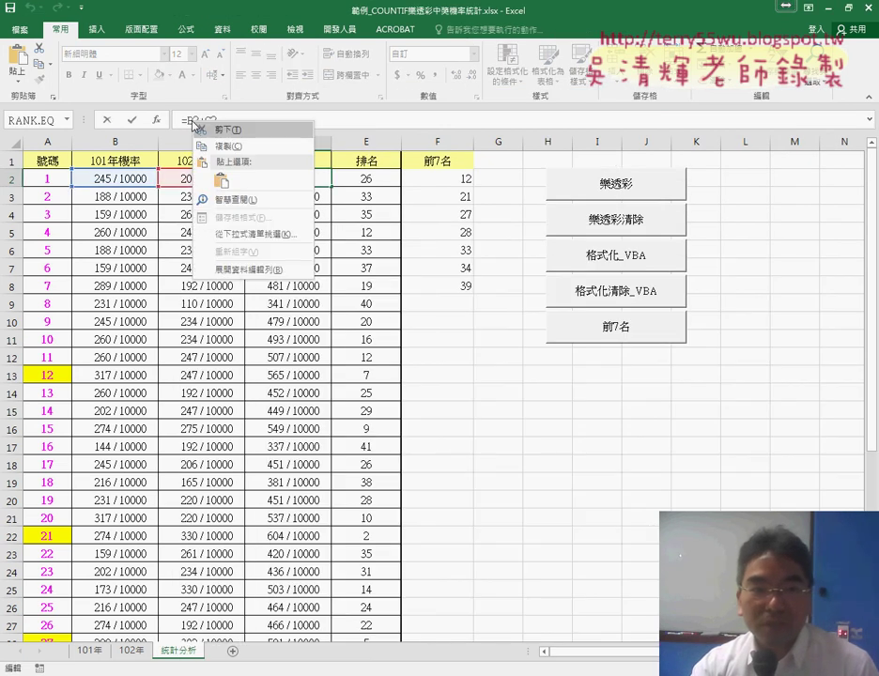
{"action": "left_click", "coordinate": [230, 147]}
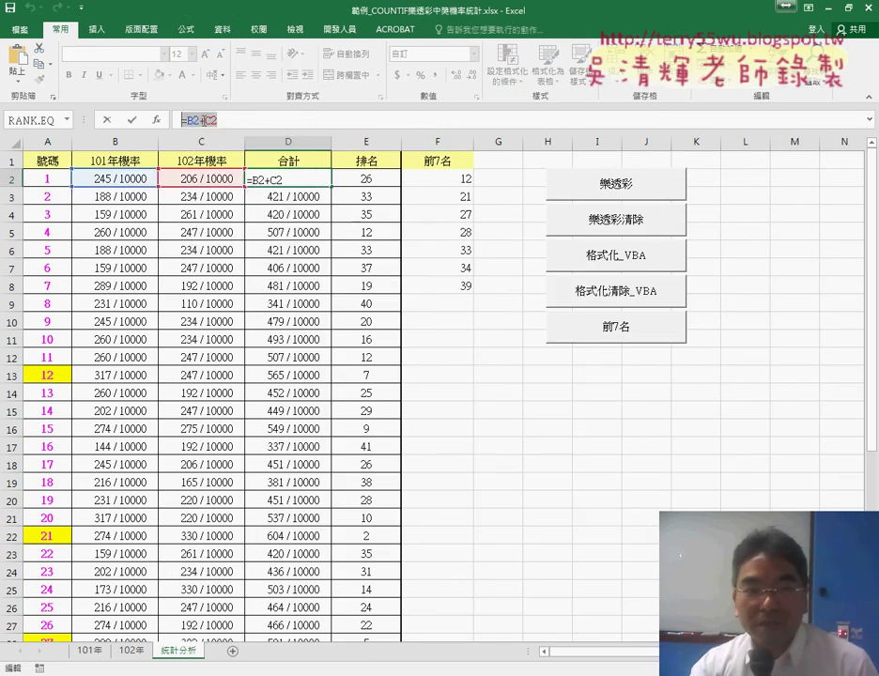
{"action": "left_click", "coordinate": [107, 120]}
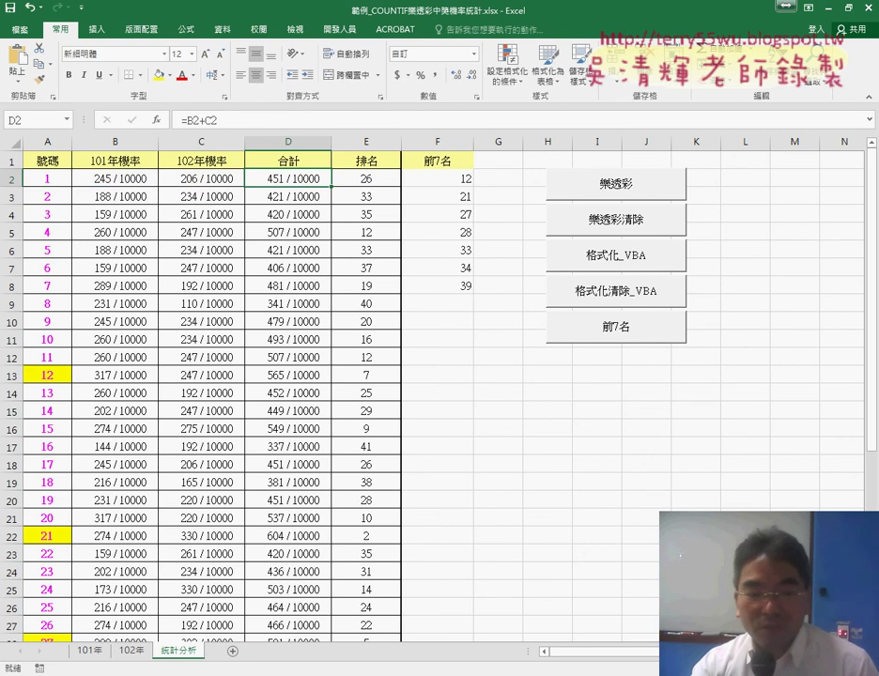
{"action": "left_click", "coordinate": [383, 575]}
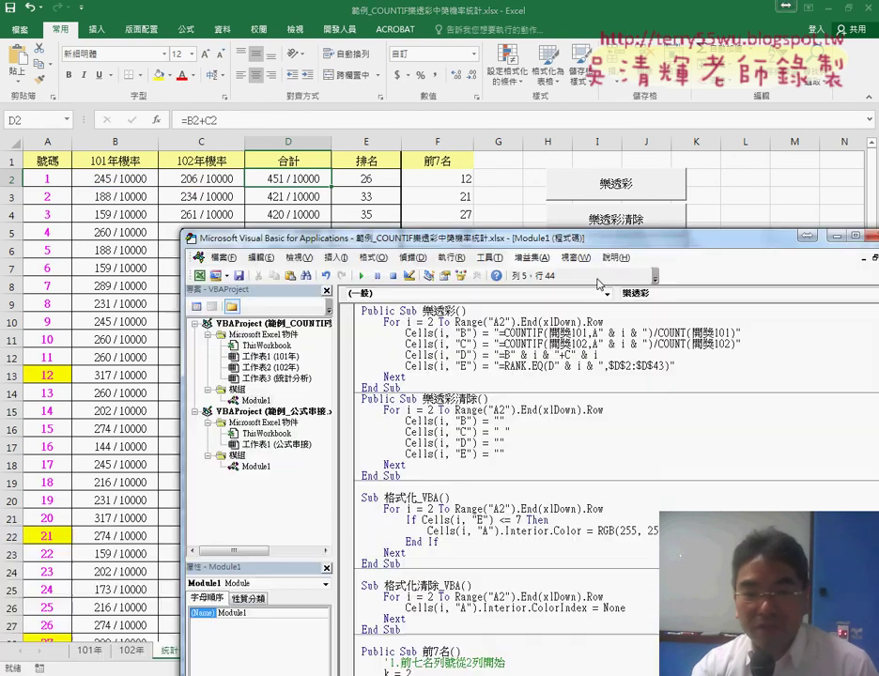
- Replace the column D expression with =B2+C2, splicing the row variable i in after B
{"action": "left_click_drag", "start_coordinate": [589, 194], "coordinate": [551, 63]}
{"action": "left_click_drag", "start_coordinate": [561, 180], "coordinate": [460, 180]}
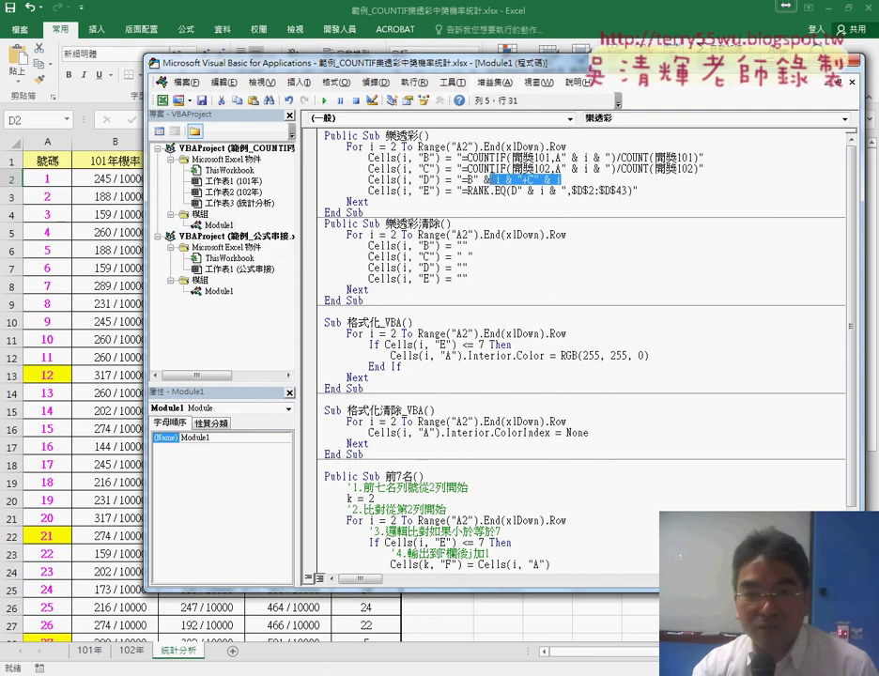
{"action": "key", "text": "Delete"}
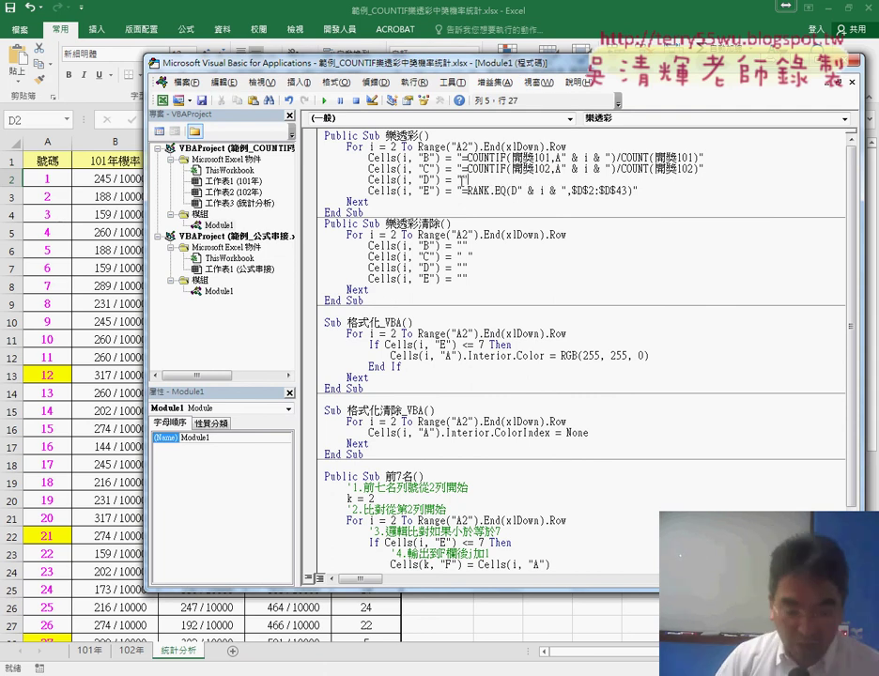
{"action": "type", "text": "=B2+C2\""}
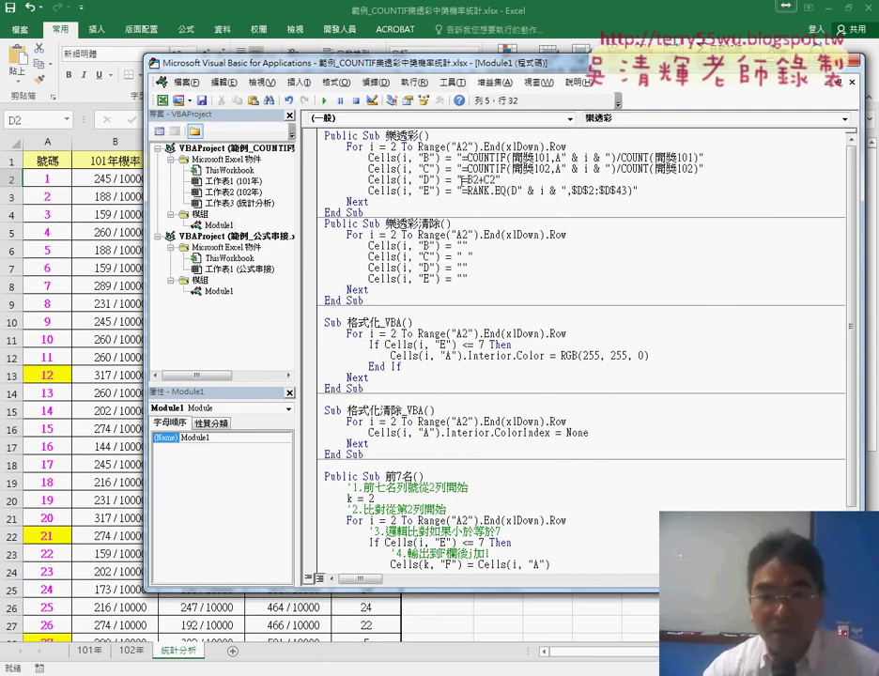
{"action": "left_click", "coordinate": [481, 179]}
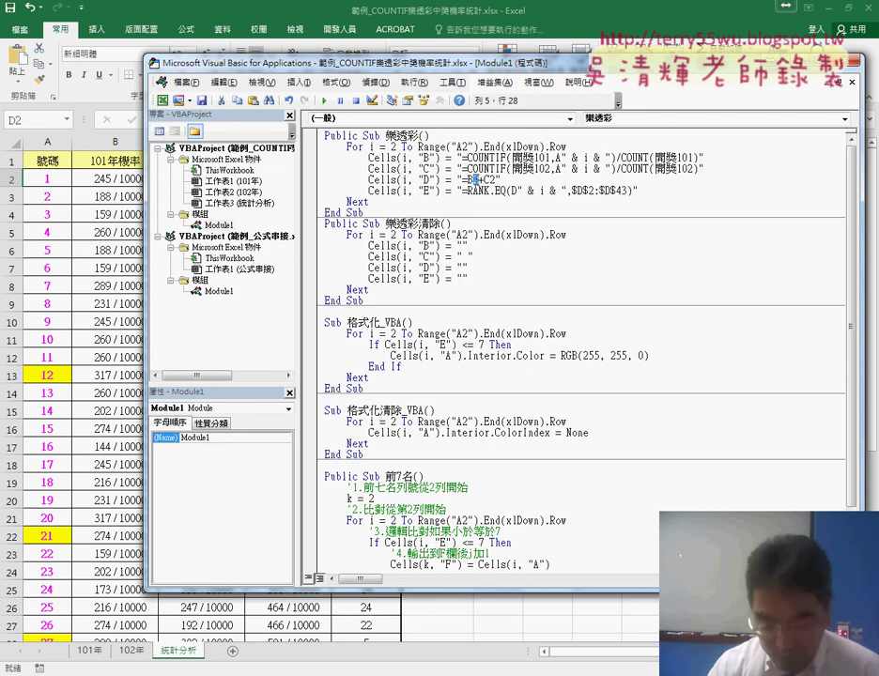
{"action": "key", "text": "BackSpace"}
{"action": "type", "text": "\"&"}
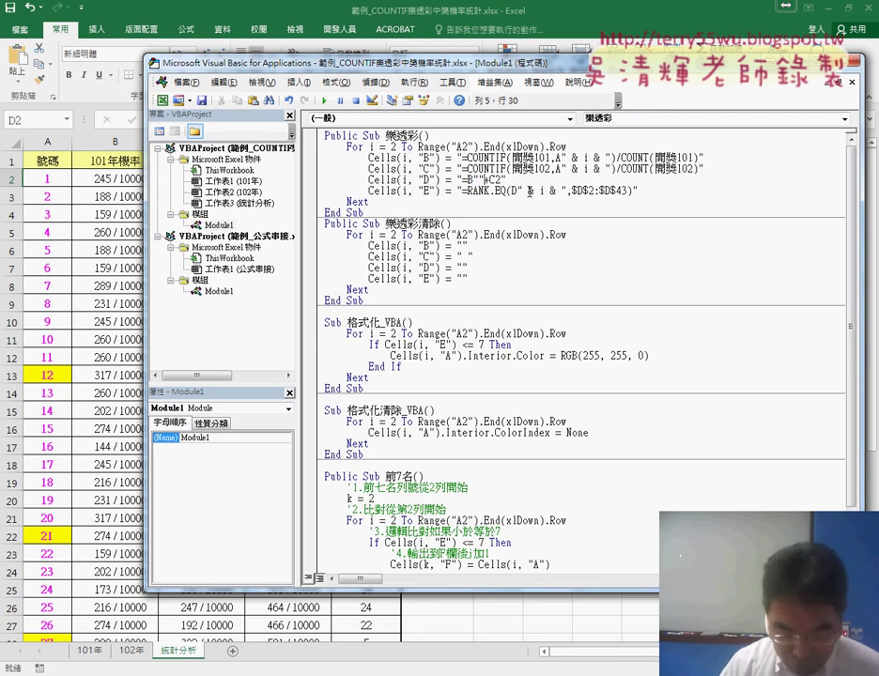
{"action": "type", "text": "&"}
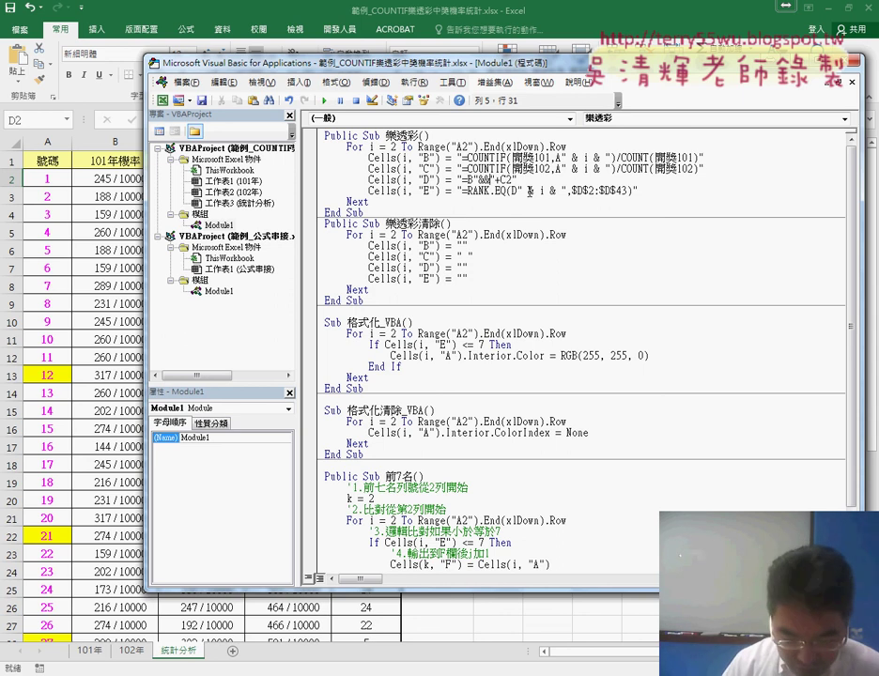
{"action": "key", "text": "Left"}
{"action": "type", "text": "i"}
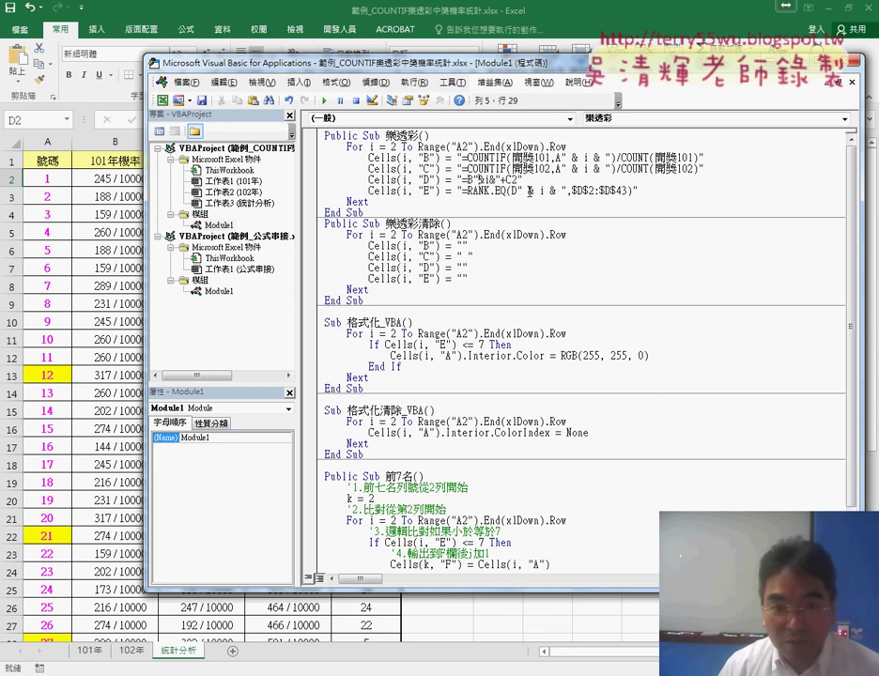
- Space out the ampersands so the column D line reads "=B" & i & "+C"
{"action": "key", "text": "space"}
{"action": "key", "text": "Right"}
{"action": "key", "text": "space"}
{"action": "key", "text": "Right"}
{"action": "key", "text": "space"}
{"action": "key", "text": "Right"}
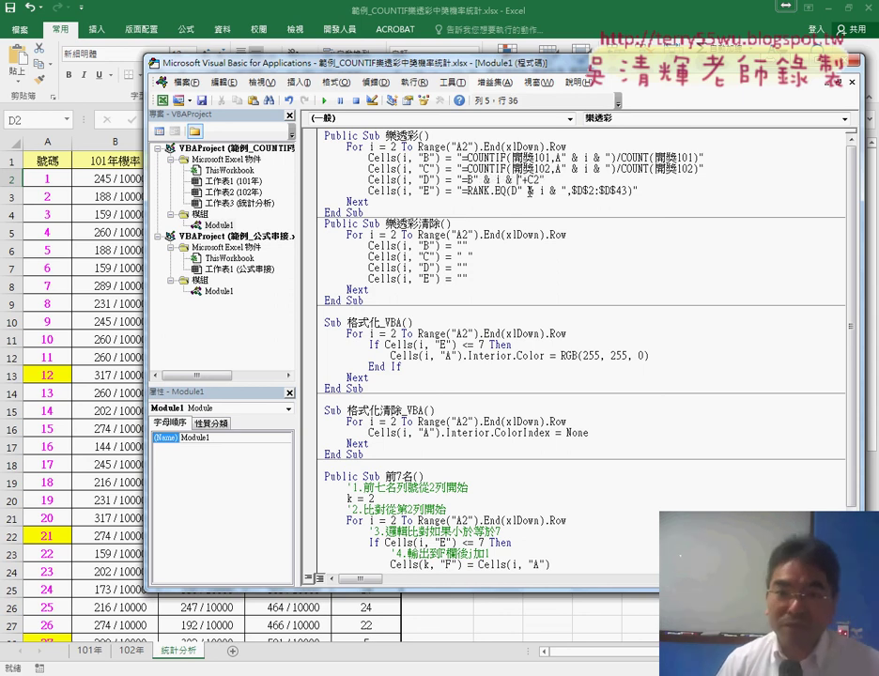
{"action": "key", "text": "space"}
{"action": "key", "text": "Right"}
{"action": "key", "text": "Right"}
{"action": "key", "text": "Right"}
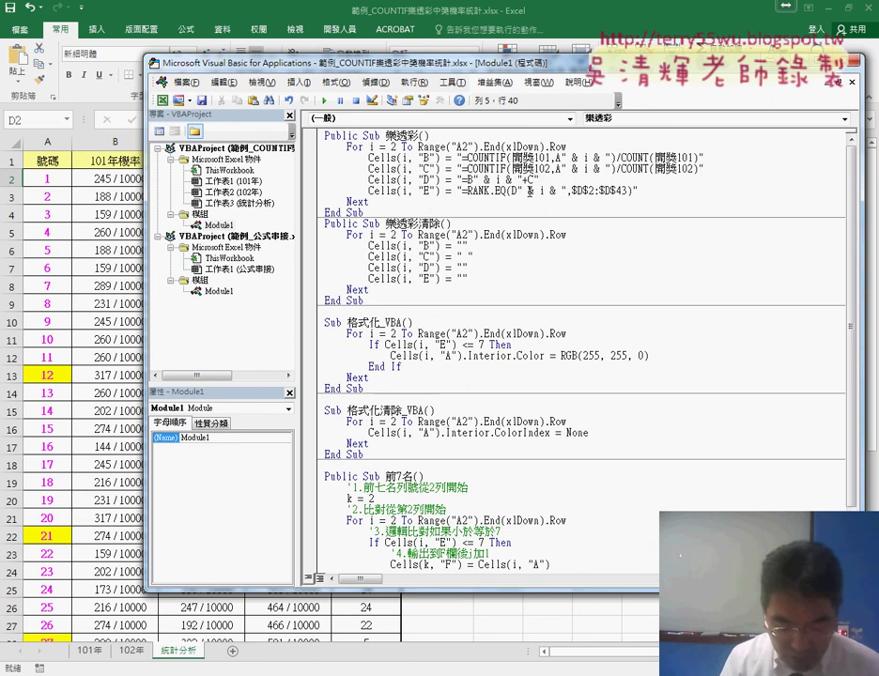
{"action": "key", "text": "Right"}
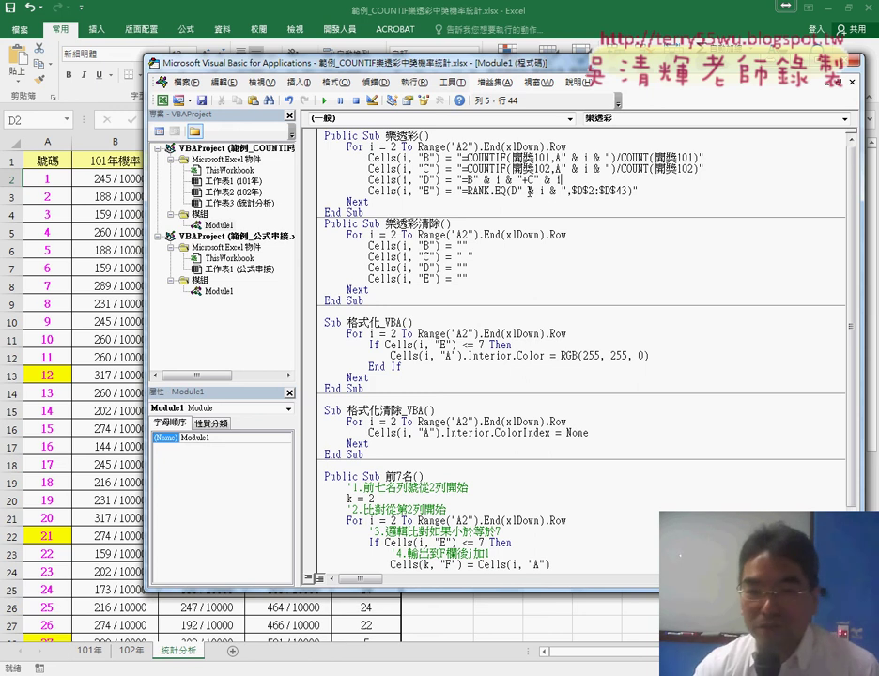
- Select the For…Next loop that blanks columns B–E in 樂透彩清除
{"action": "double_click", "coordinate": [461, 257]}
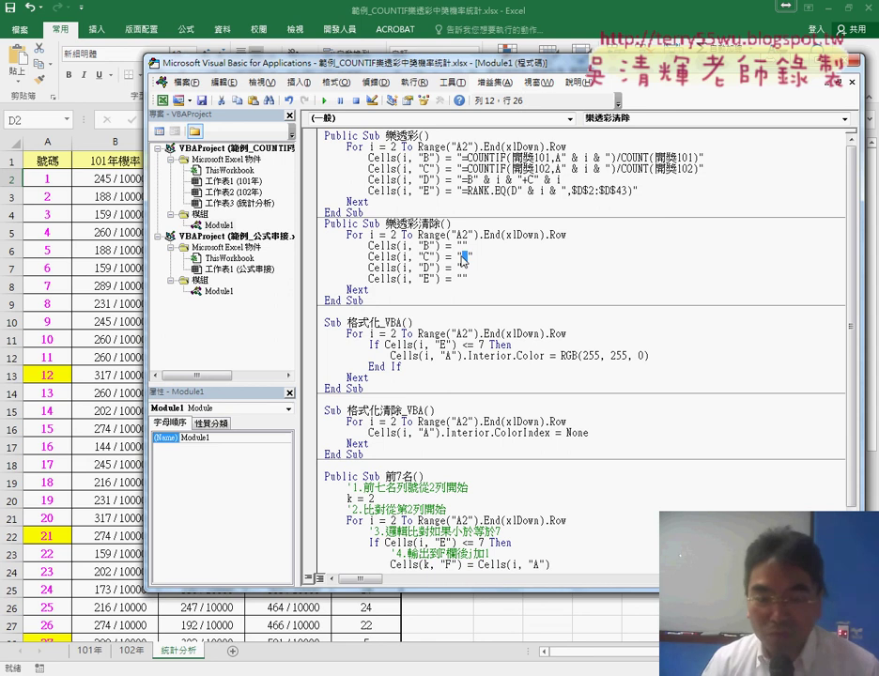
{"action": "left_click", "coordinate": [461, 257]}
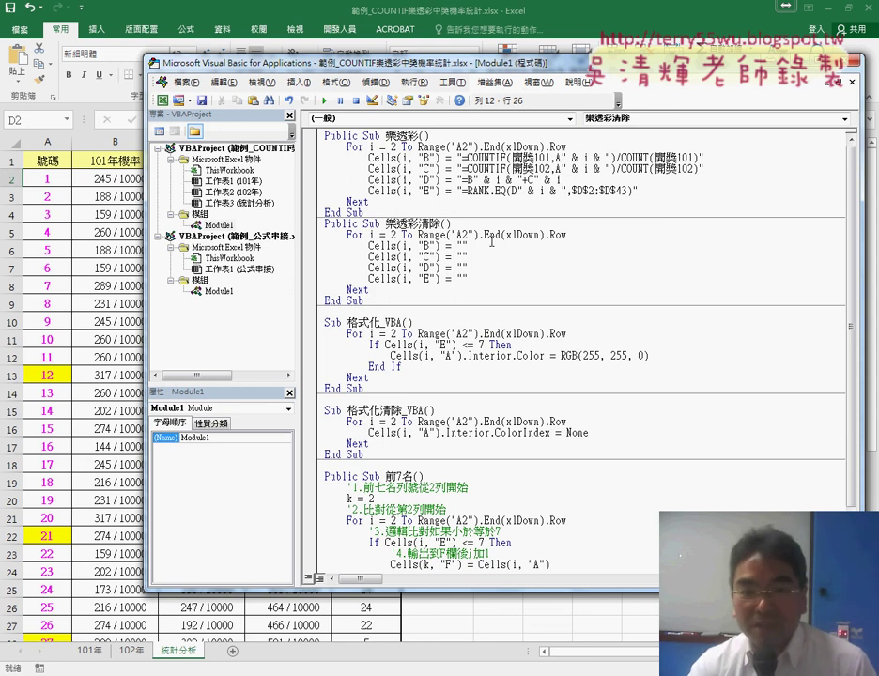
{"action": "left_click_drag", "start_coordinate": [383, 299], "coordinate": [315, 221]}
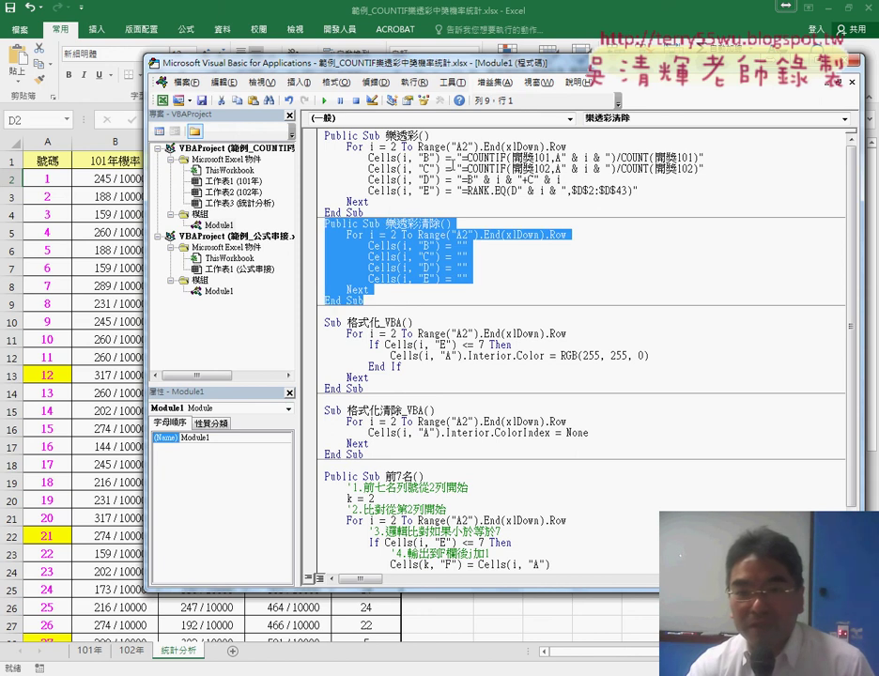
{"action": "left_click_drag", "start_coordinate": [461, 158], "coordinate": [700, 158]}
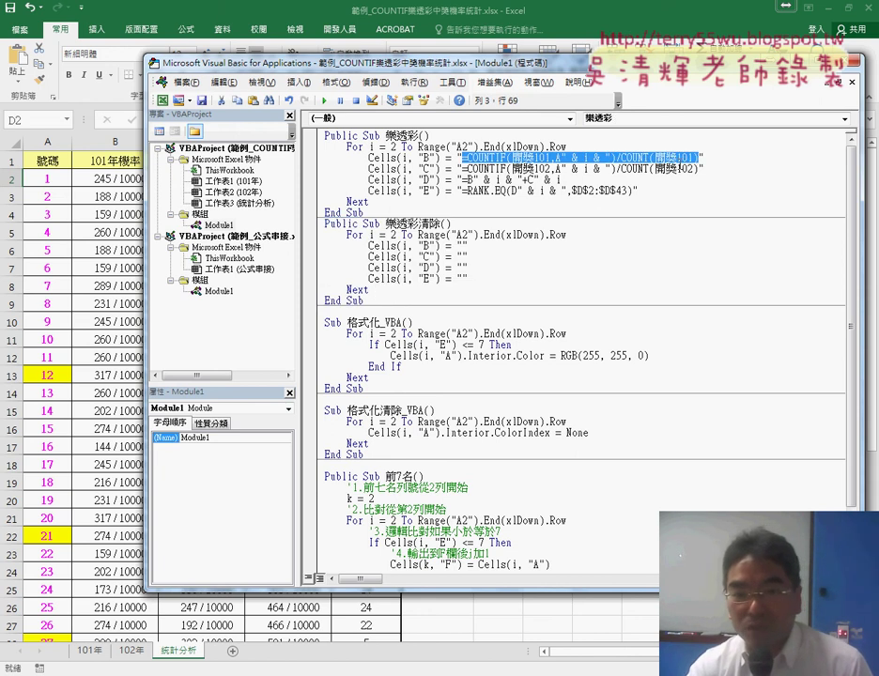
{"action": "left_click_drag", "start_coordinate": [467, 246], "coordinate": [457, 246]}
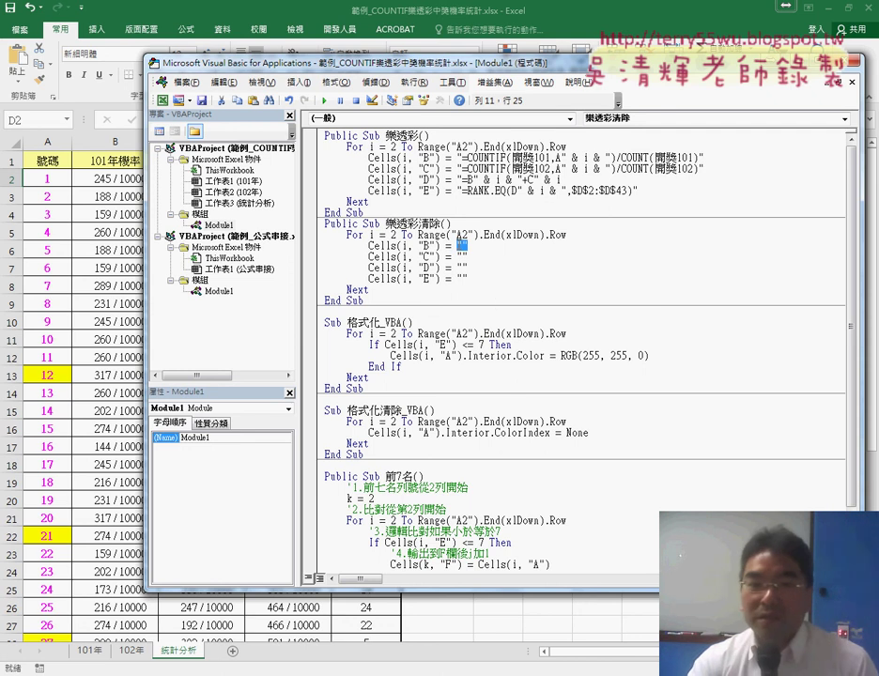
{"action": "left_click_drag", "start_coordinate": [370, 290], "coordinate": [323, 235]}
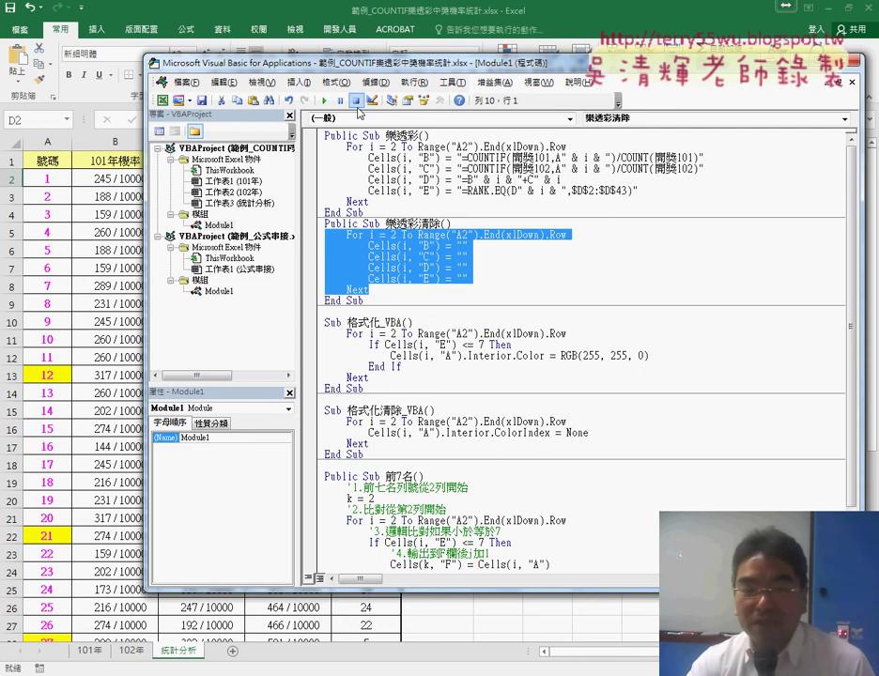
- Show the Edit toolbar, comment out the selected loop, and add an empty line after Next
{"action": "right_click", "coordinate": [371, 109]}
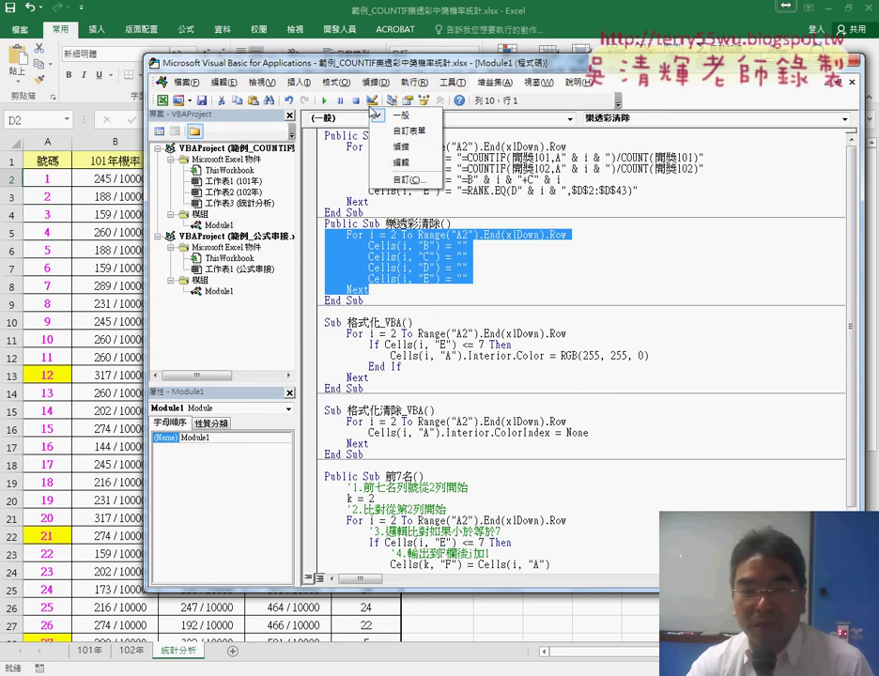
{"action": "left_click", "coordinate": [400, 162]}
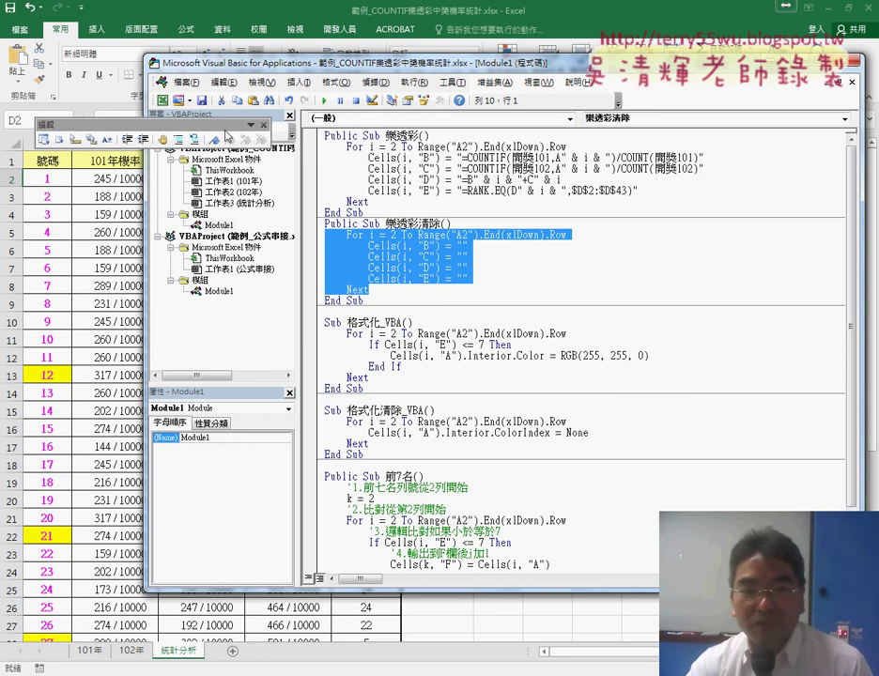
{"action": "left_click_drag", "start_coordinate": [227, 136], "coordinate": [338, 119]}
{"action": "left_click", "coordinate": [296, 118]}
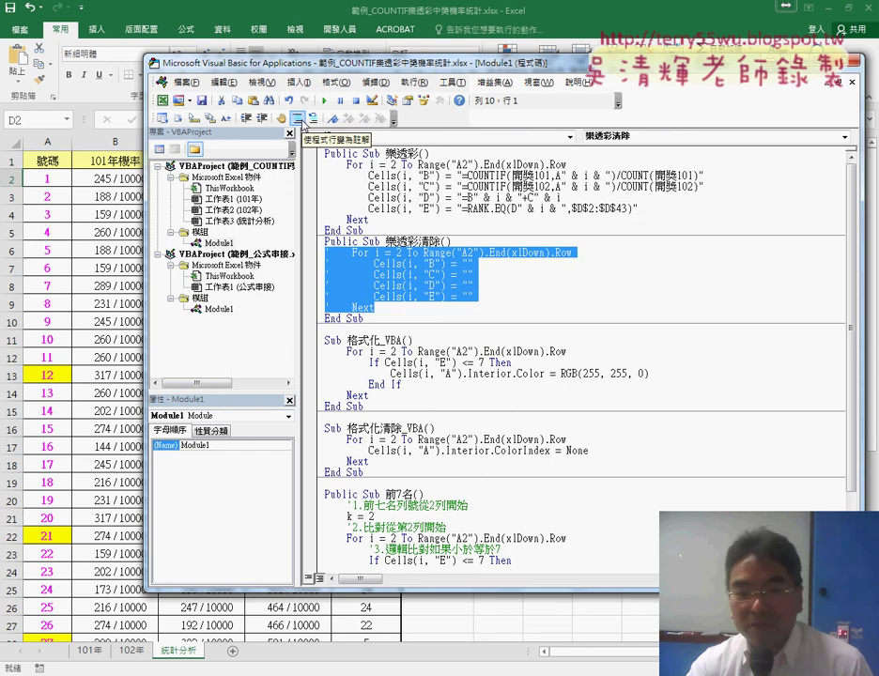
{"action": "left_click", "coordinate": [422, 311]}
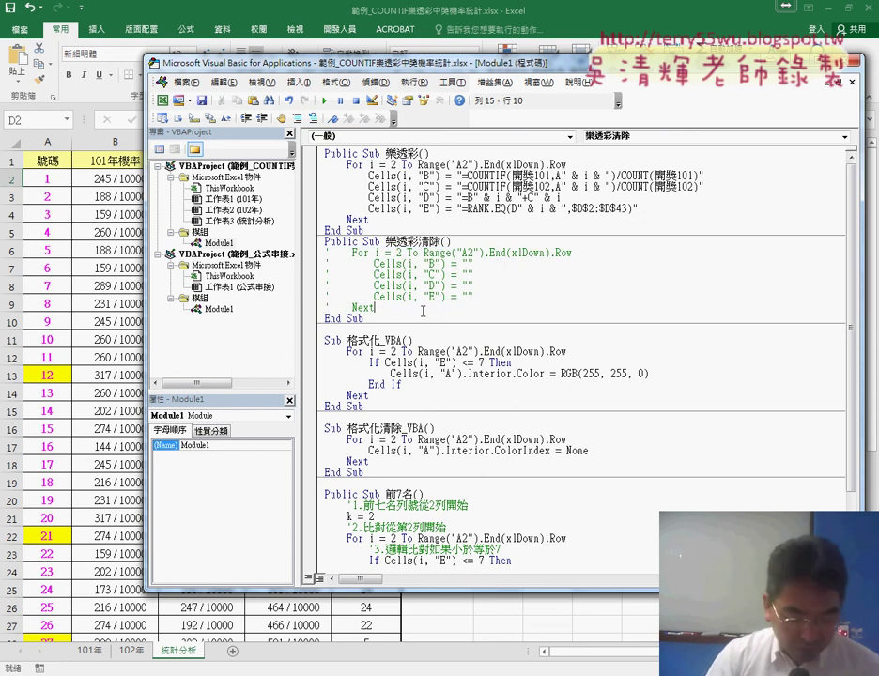
{"action": "key", "text": "Return"}
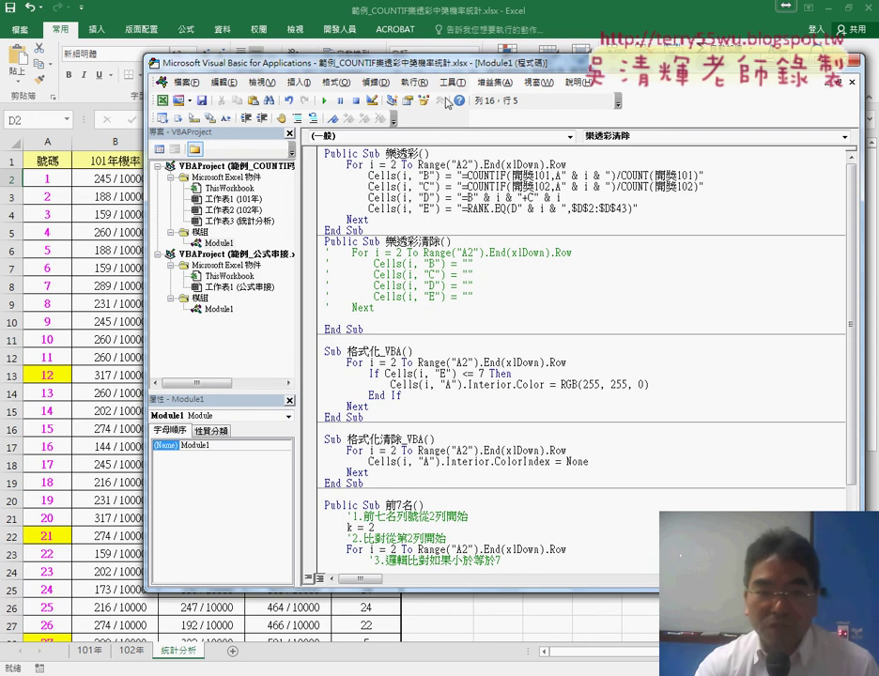
{"action": "left_click_drag", "start_coordinate": [328, 64], "coordinate": [495, 58]}
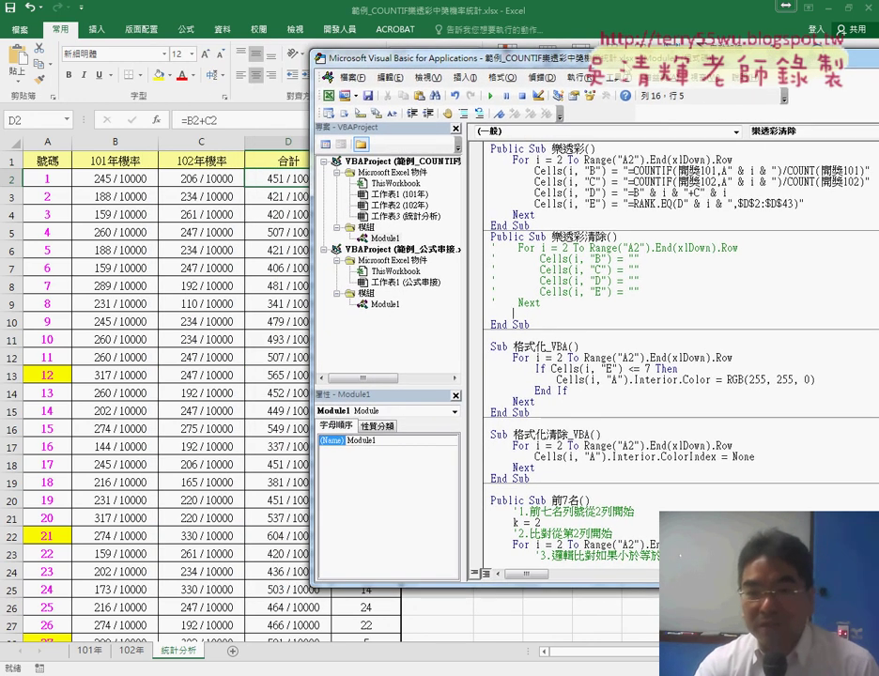
- Below the commented loop, type Range("B2:E" & r).c in 樂透彩清除
{"action": "left_click_drag", "start_coordinate": [573, 305], "coordinate": [492, 248]}
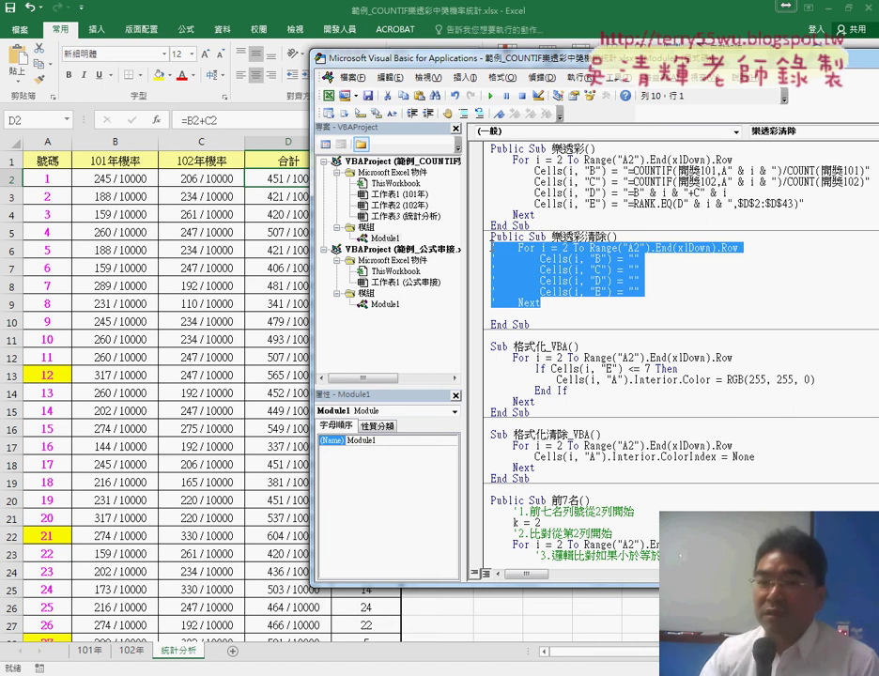
{"action": "left_click", "coordinate": [533, 313]}
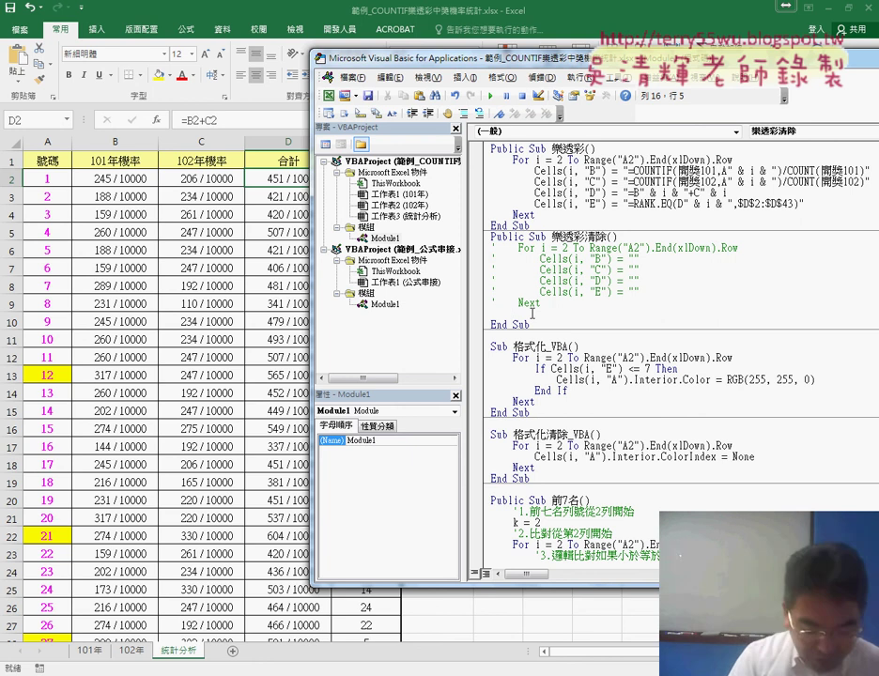
{"action": "type", "text": "ra"}
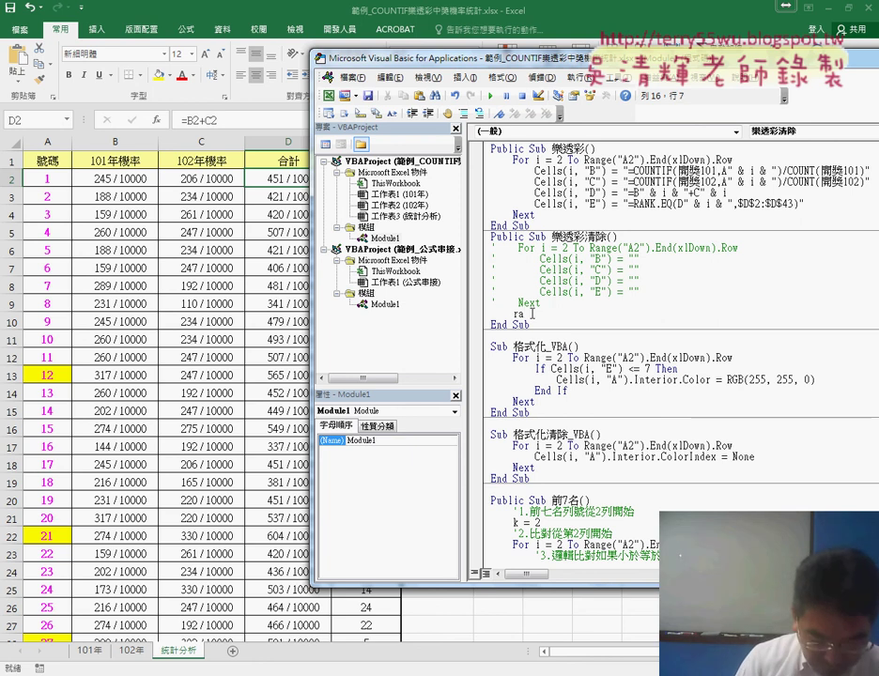
{"action": "type", "text": "nge("}
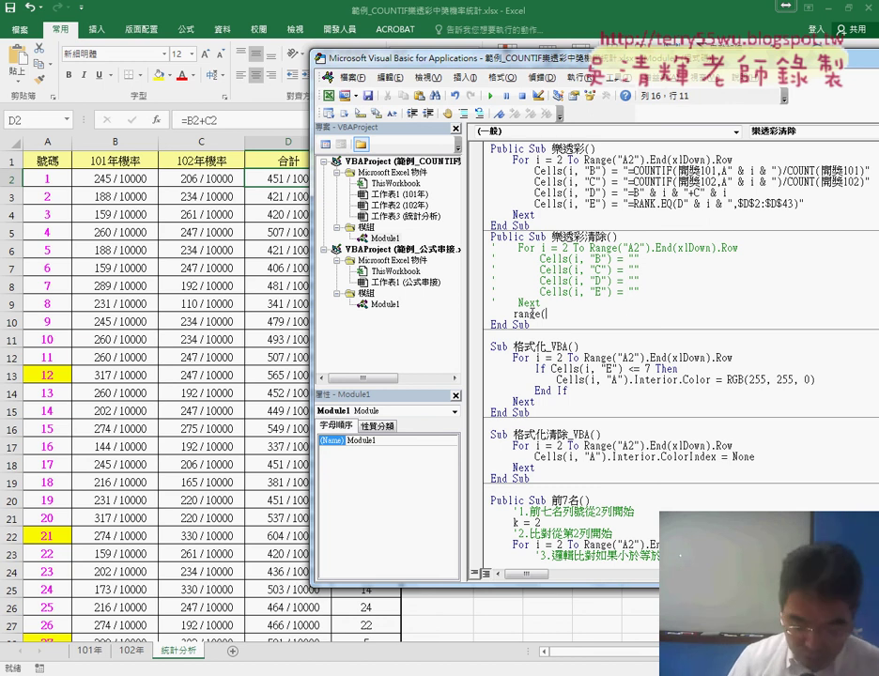
{"action": "type", "text": "\""}
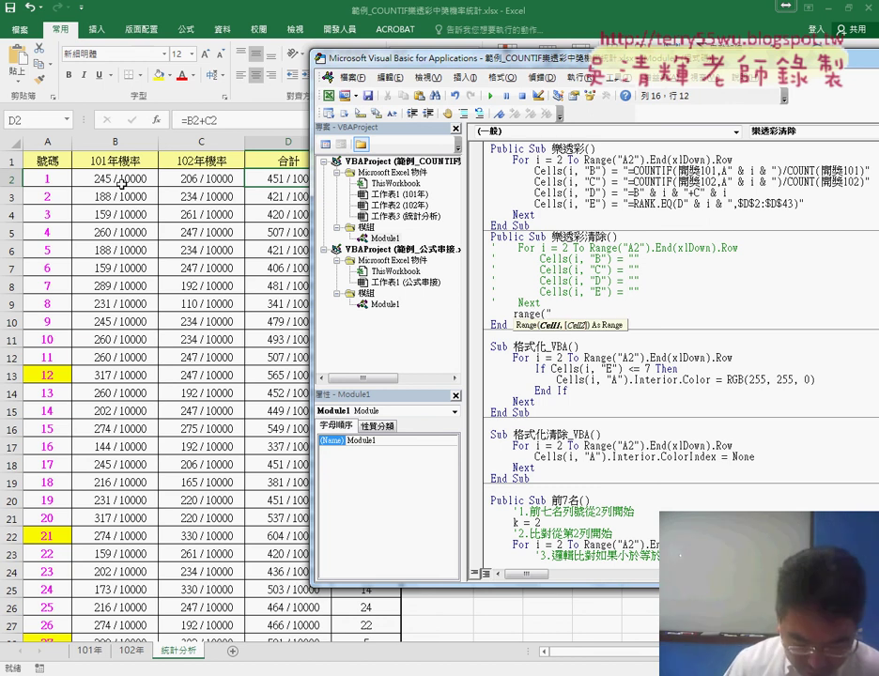
{"action": "type", "text": "B2:"}
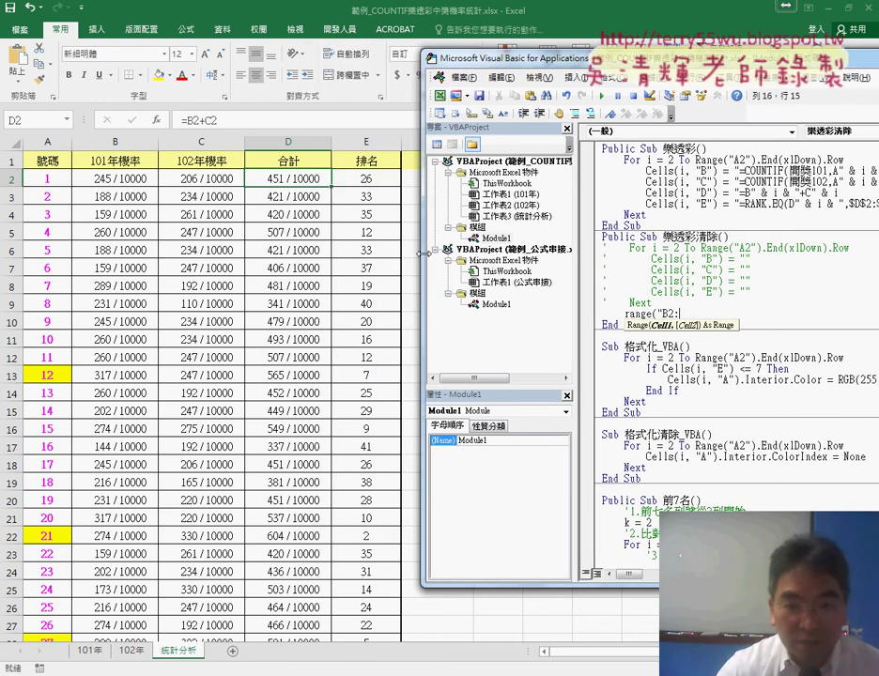
{"action": "left_click_drag", "start_coordinate": [310, 252], "coordinate": [405, 251]}
{"action": "type", "text": "E"}
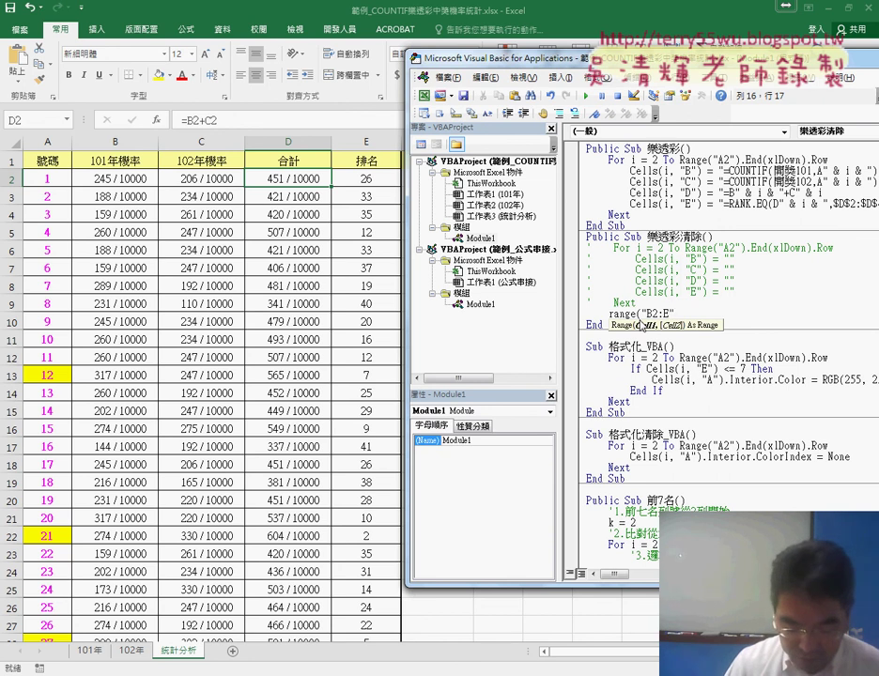
{"action": "type", "text": "& r"}
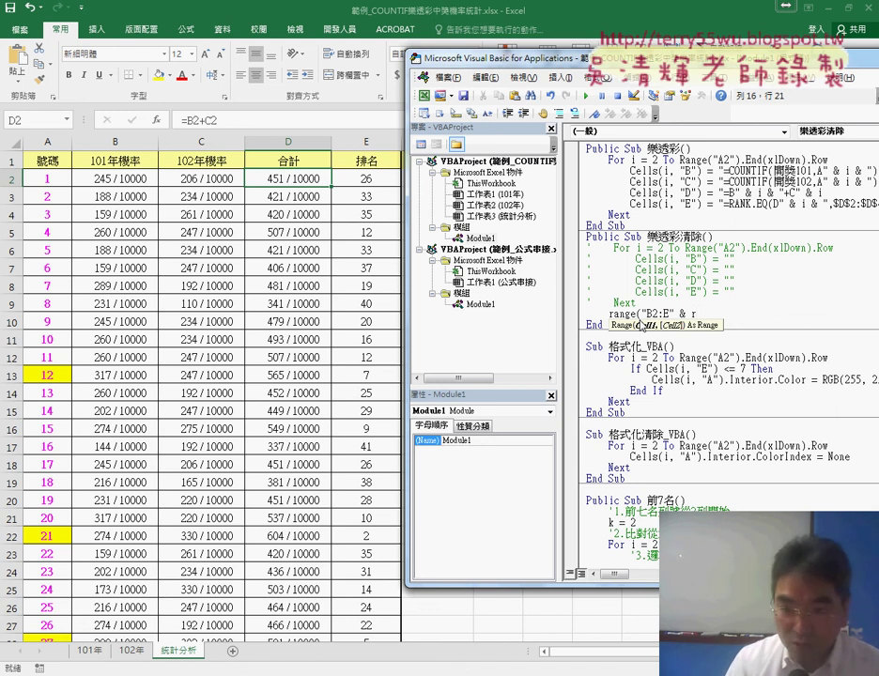
{"action": "type", "text": ")"}
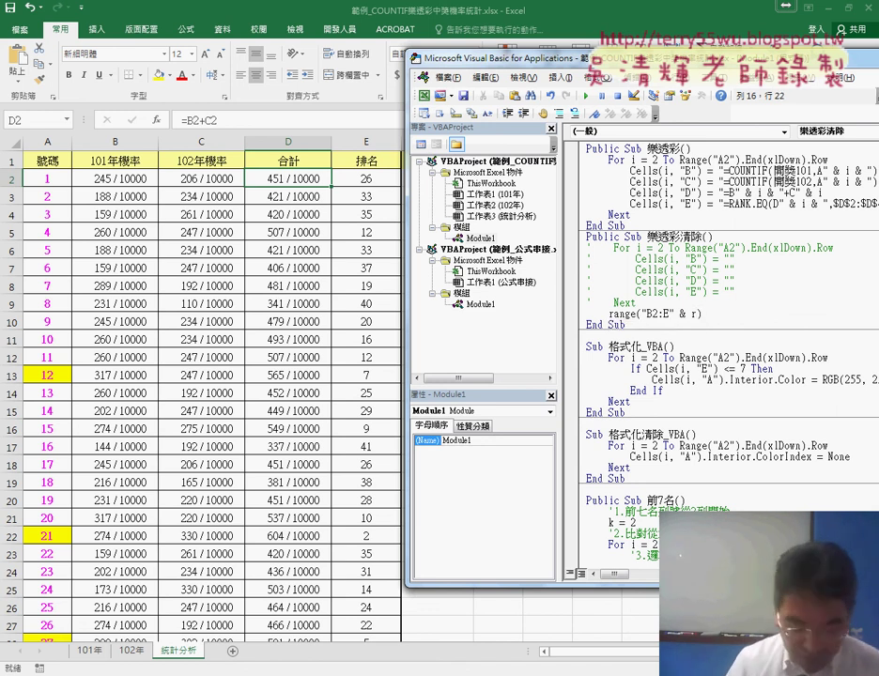
{"action": "type", "text": ".c"}
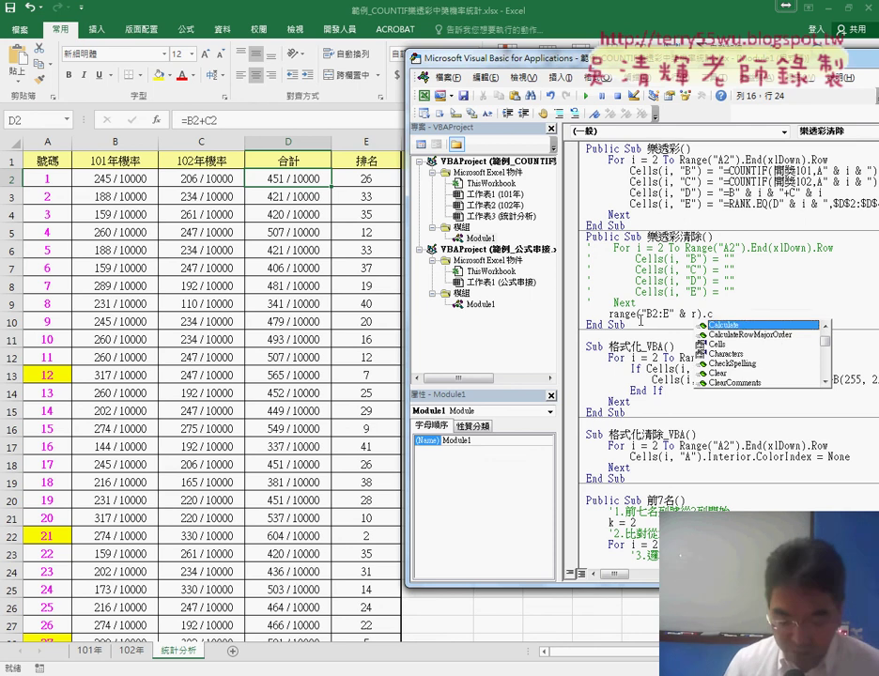
- Complete the range line with the ClearContents method from the autocomplete list
{"action": "key", "text": "Down"}
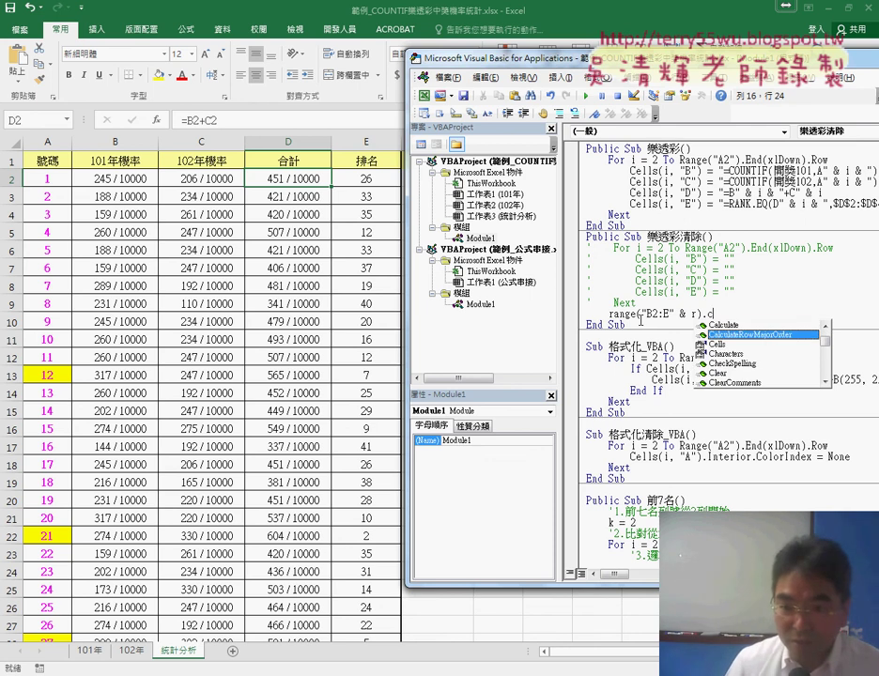
{"action": "type", "text": "l"}
{"action": "key", "text": "Down"}
{"action": "key", "text": "Down"}
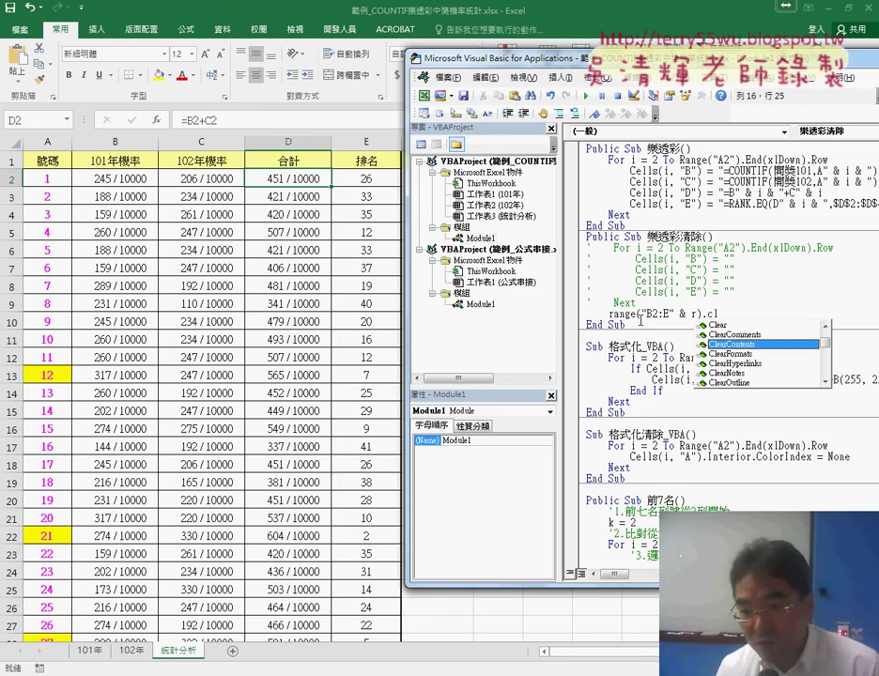
{"action": "key", "text": "Up"}
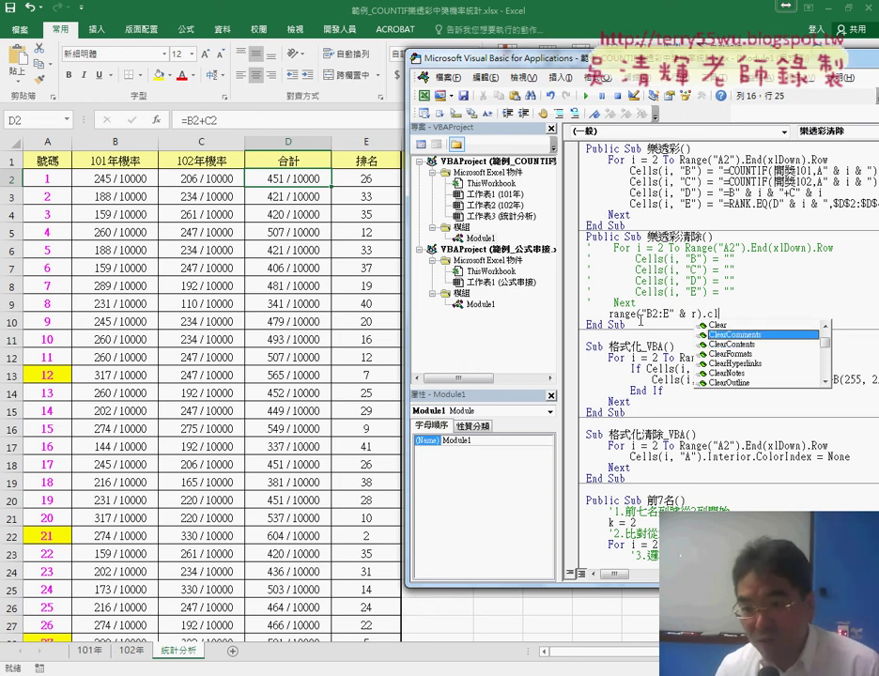
{"action": "key", "text": "Up"}
{"action": "key", "text": "Down"}
{"action": "key", "text": "Down"}
{"action": "key", "text": "Down"}
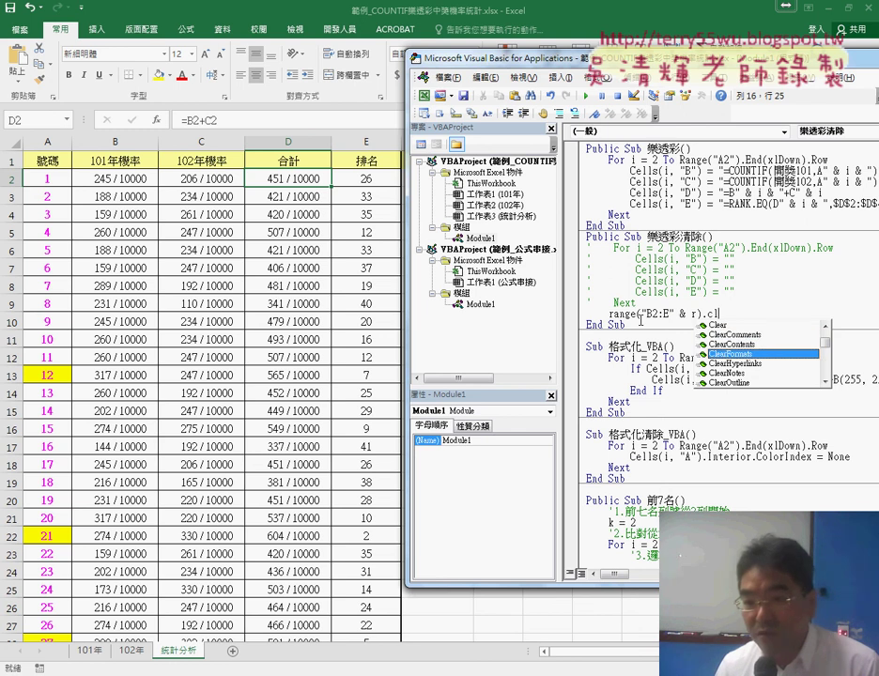
{"action": "key", "text": "Up"}
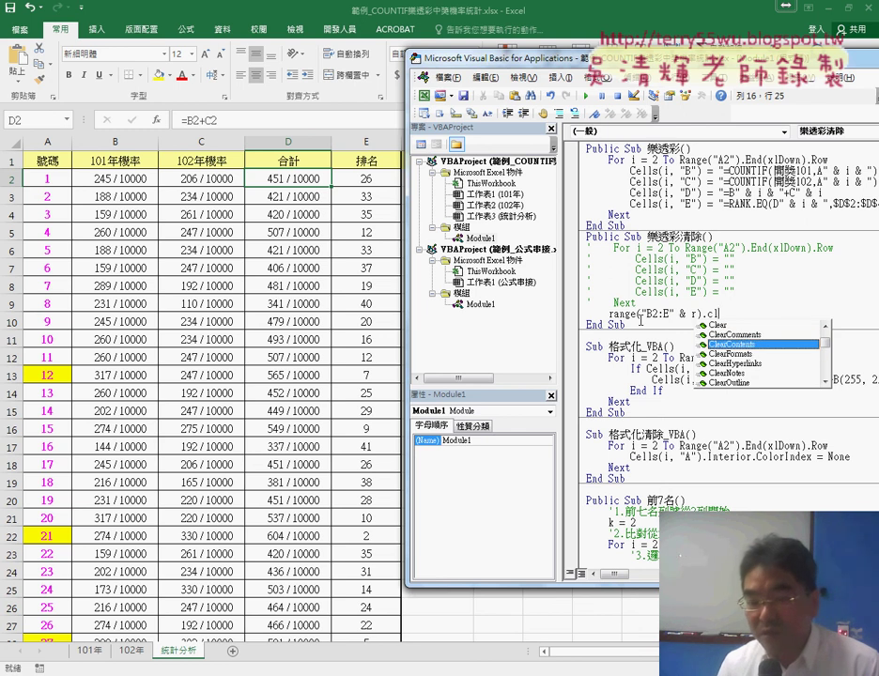
{"action": "key", "text": "Tab"}
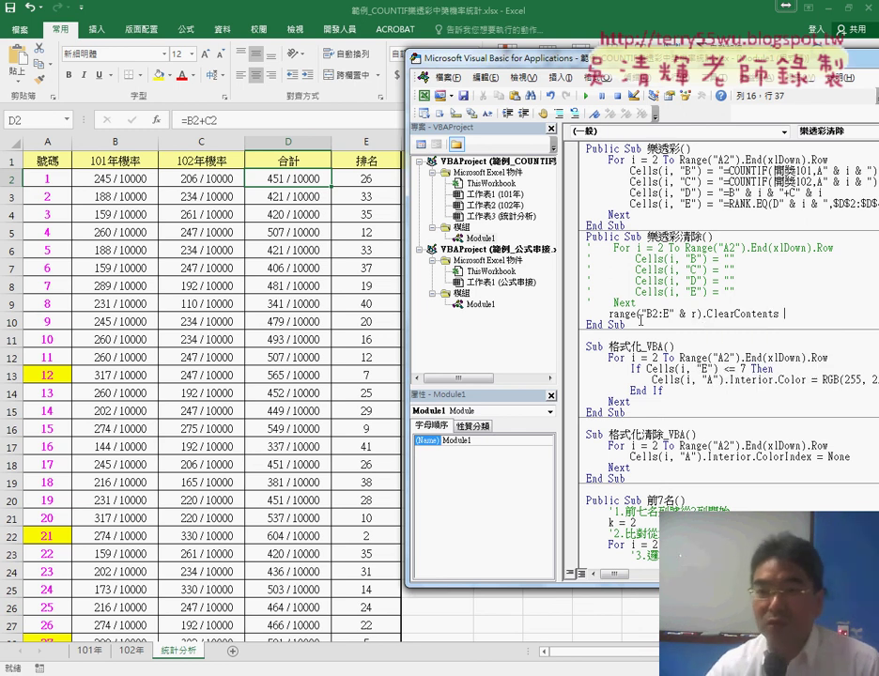
- Add a new line reading r= to the 樂透彩清除 macro
{"action": "left_click", "coordinate": [685, 306]}
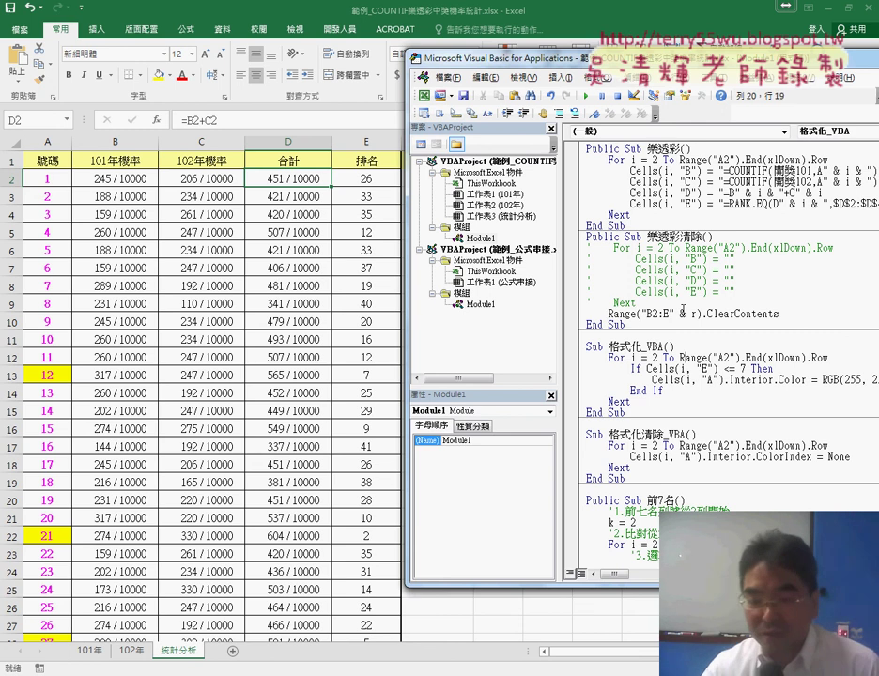
{"action": "key", "text": "Return"}
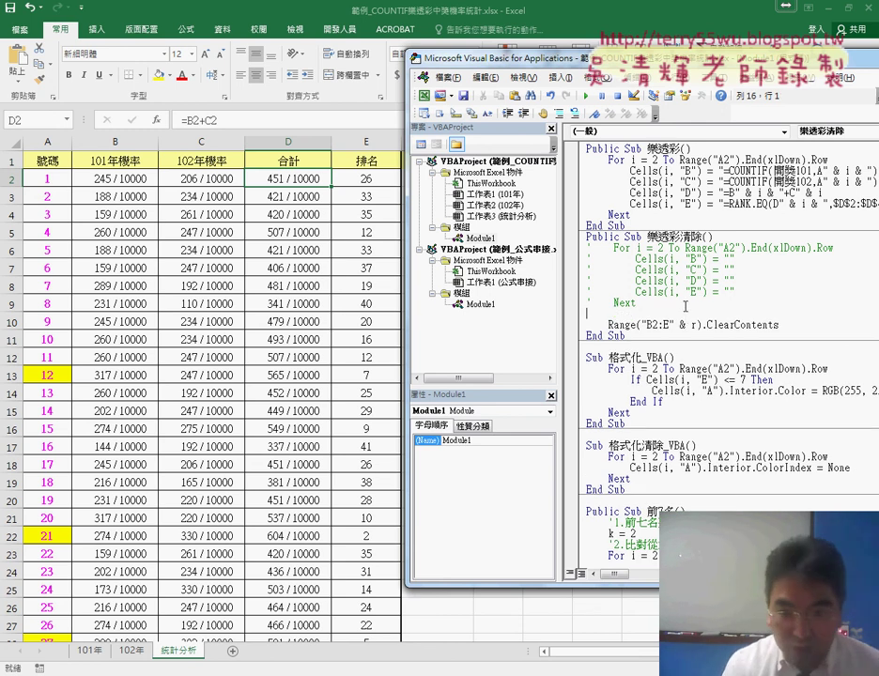
{"action": "type", "text": "r"}
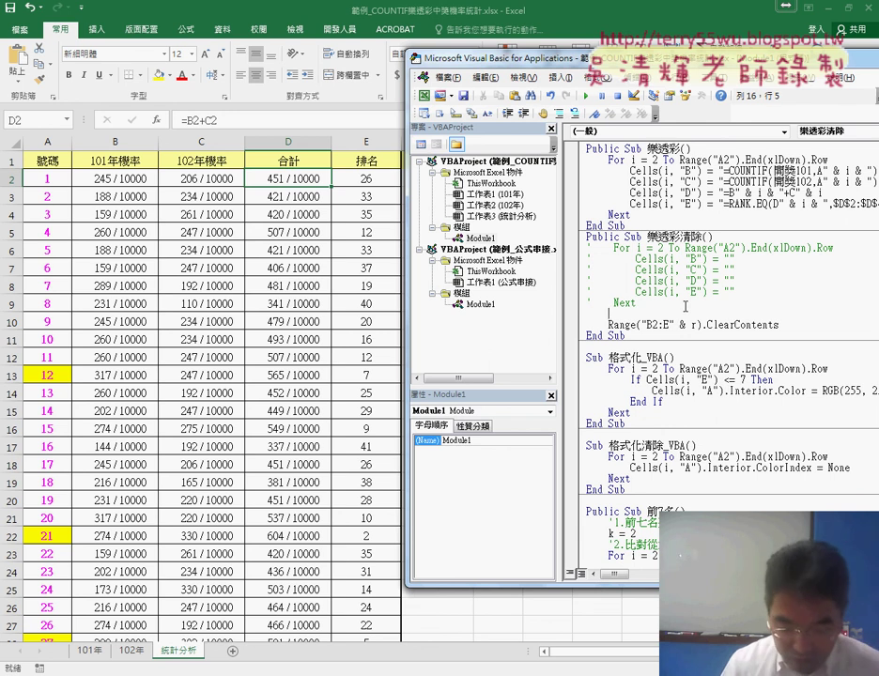
{"action": "type", "text": "="}
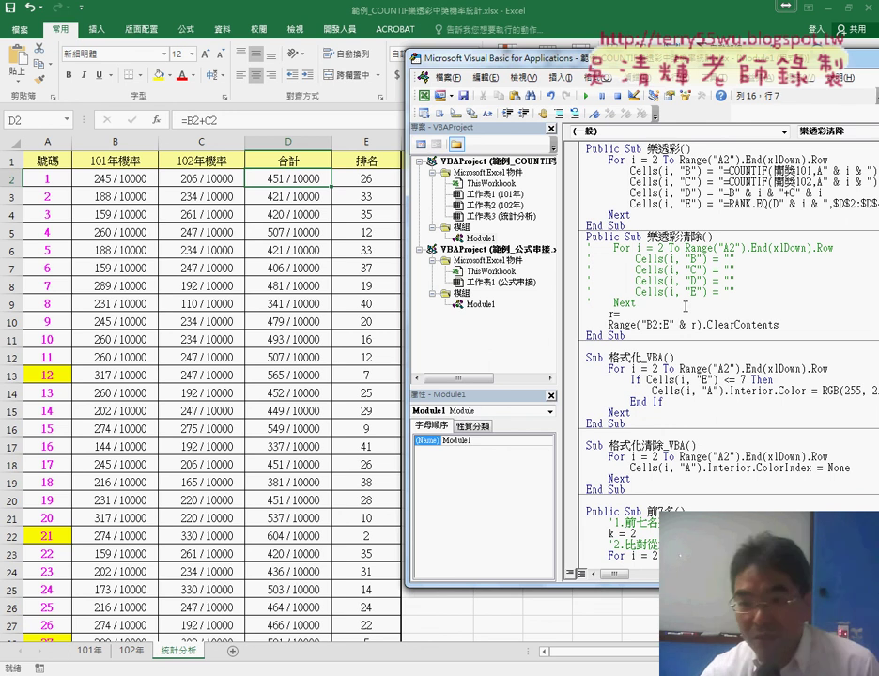
- Dismiss the compile error and set the 樂透彩清除 line to r = Range("A2").End(xlDown).Row
{"action": "left_click", "coordinate": [685, 325]}
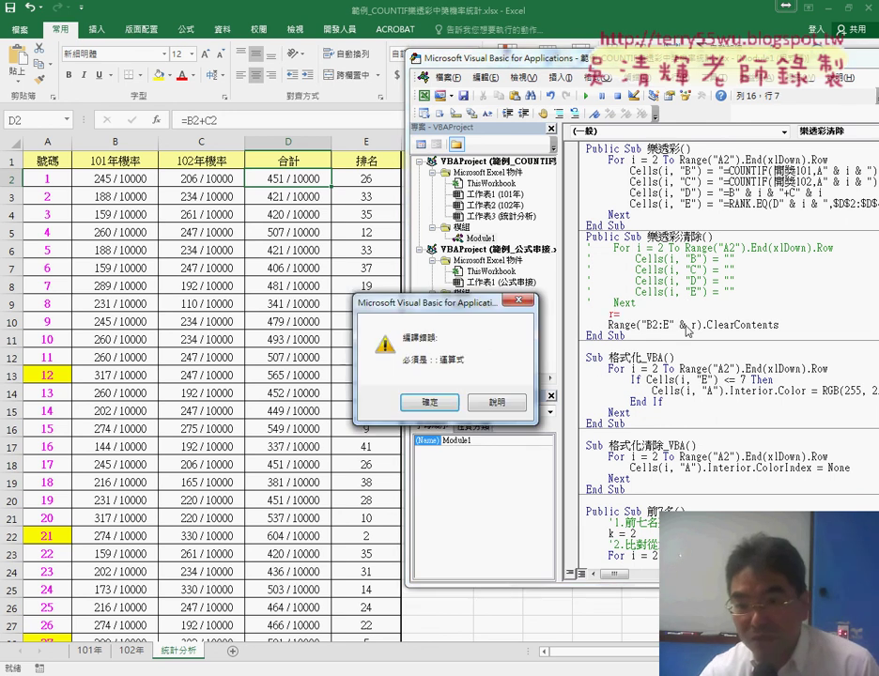
{"action": "left_click", "coordinate": [458, 404]}
{"action": "left_click_drag", "start_coordinate": [686, 248], "coordinate": [836, 248]}
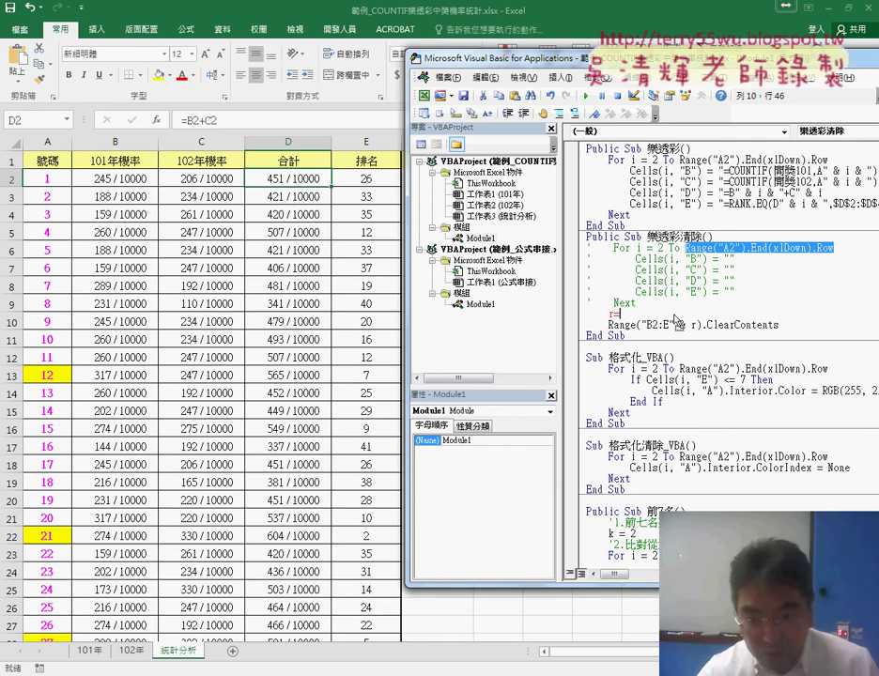
{"action": "left_click_drag", "start_coordinate": [676, 317], "coordinate": [678, 317]}
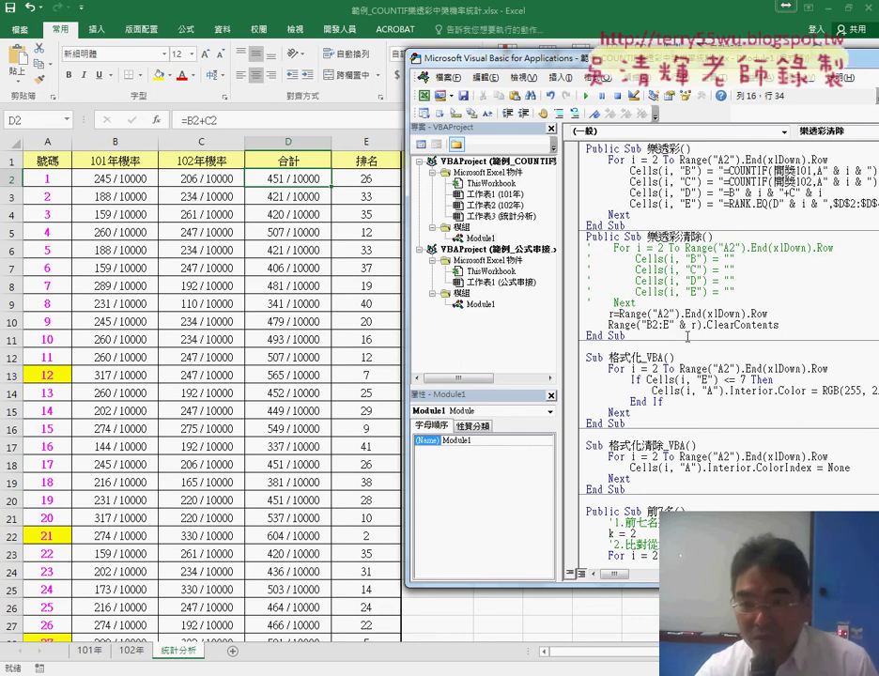
{"action": "key", "text": "Down"}
{"action": "key", "text": "Down"}
{"action": "key", "text": "Down"}
{"action": "left_click_drag", "start_coordinate": [778, 314], "coordinate": [630, 314]}
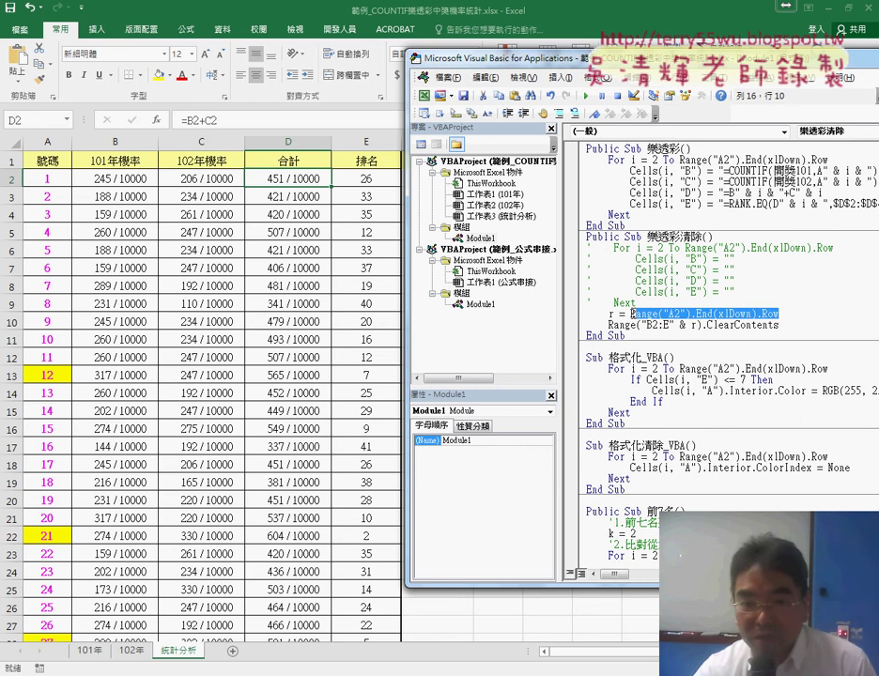
{"action": "left_click", "coordinate": [371, 323]}
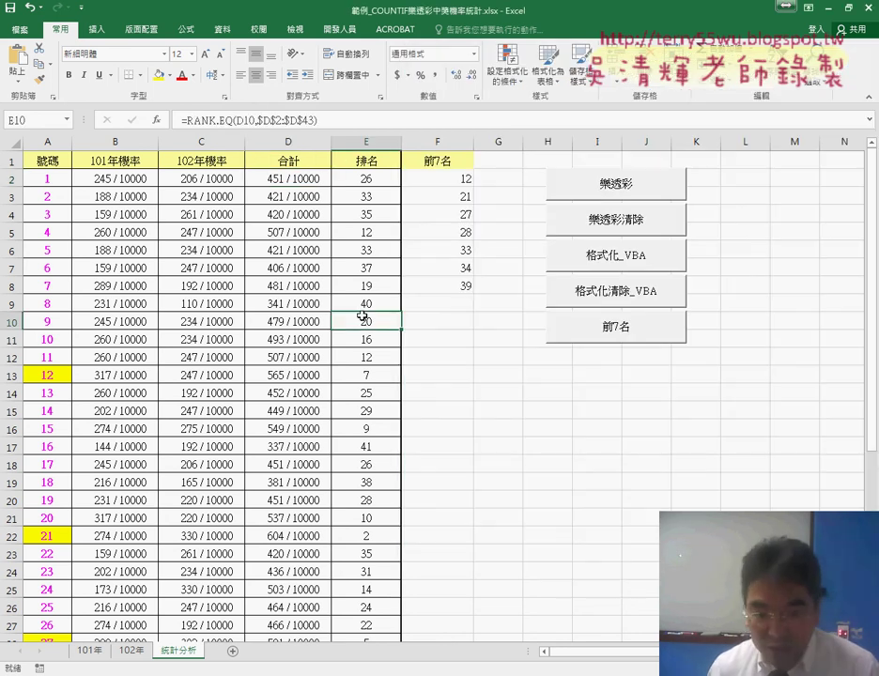
- Jump to E43, then highlight r and the Range("B2:E" & r).ClearContents line in the editor
{"action": "key", "text": "ctrl+Down"}
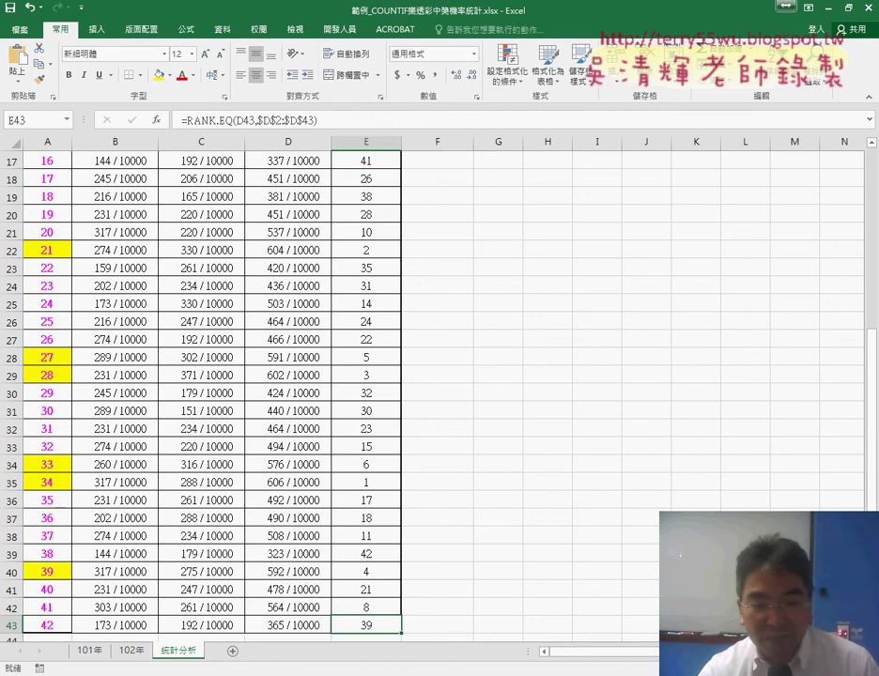
{"action": "mouse_move", "coordinate": [259, 660]}
{"action": "left_click", "coordinate": [386, 601]}
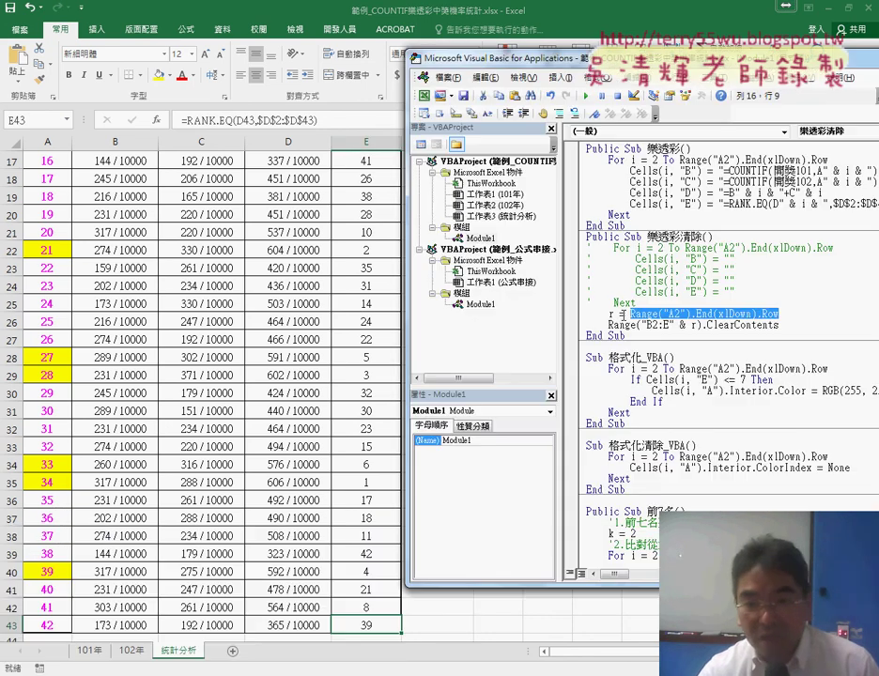
{"action": "double_click", "coordinate": [611, 314]}
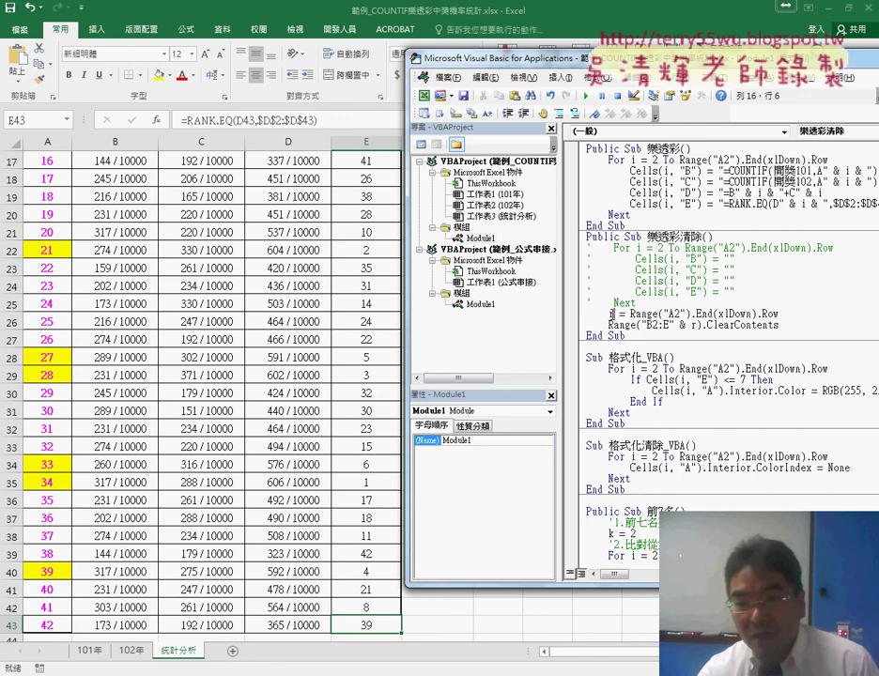
{"action": "double_click", "coordinate": [695, 325]}
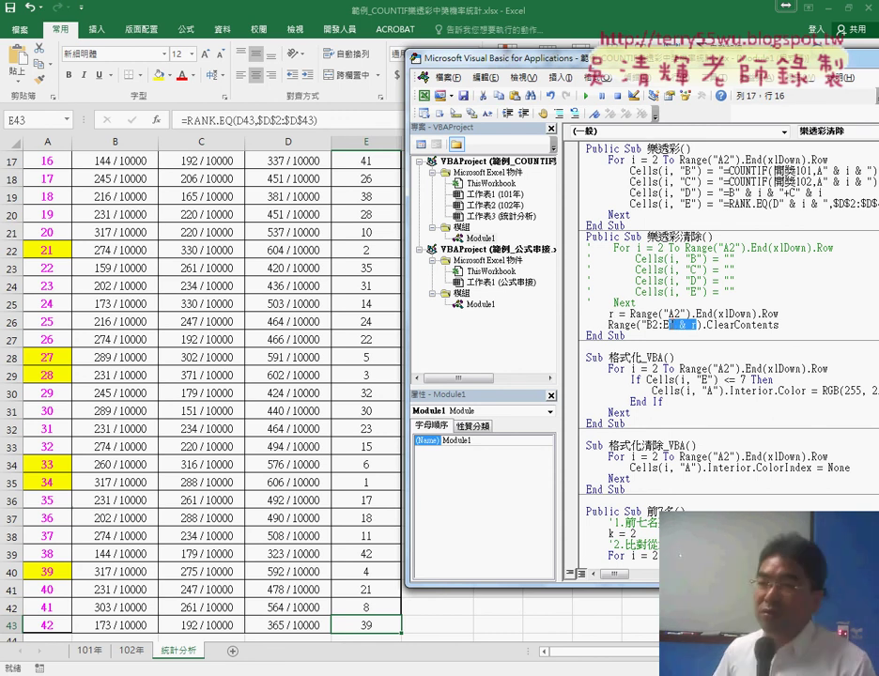
{"action": "left_click_drag", "start_coordinate": [697, 324], "coordinate": [673, 326]}
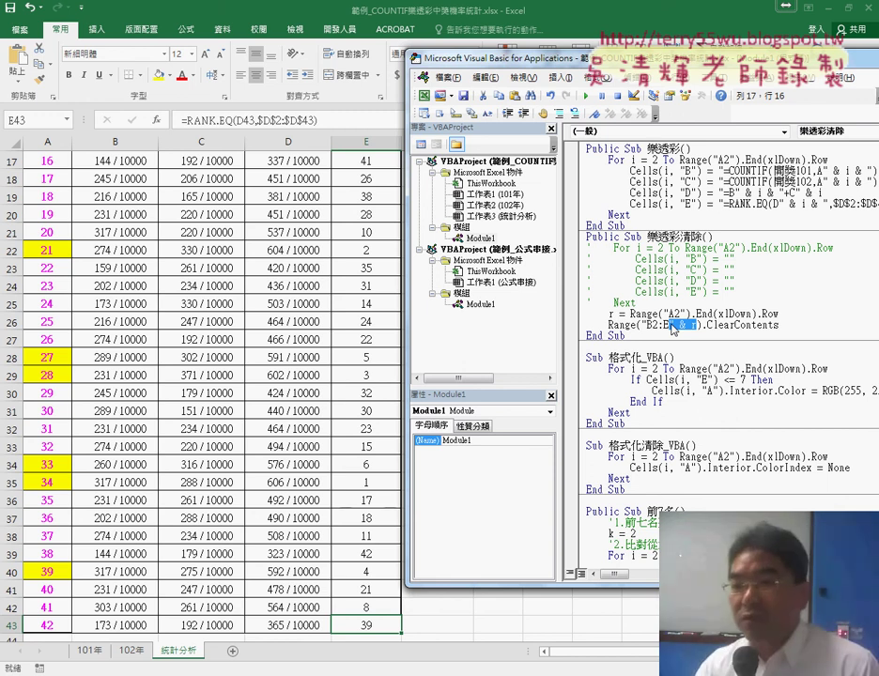
{"action": "left_click_drag", "start_coordinate": [782, 326], "coordinate": [606, 324]}
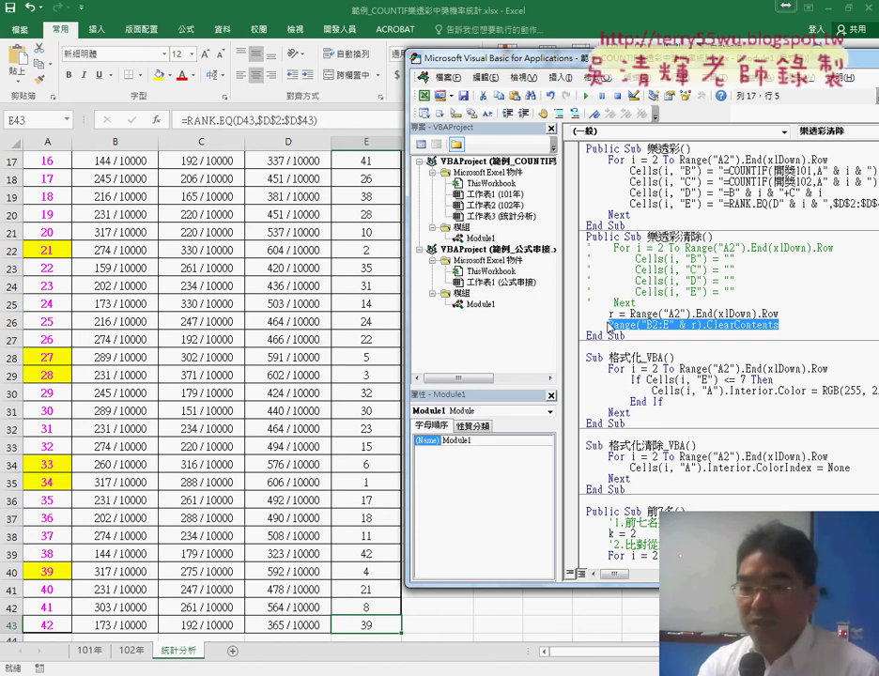
- Run 樂透彩清除 then 樂透彩 to empty and recompute columns B–E
{"action": "left_click", "coordinate": [688, 348]}
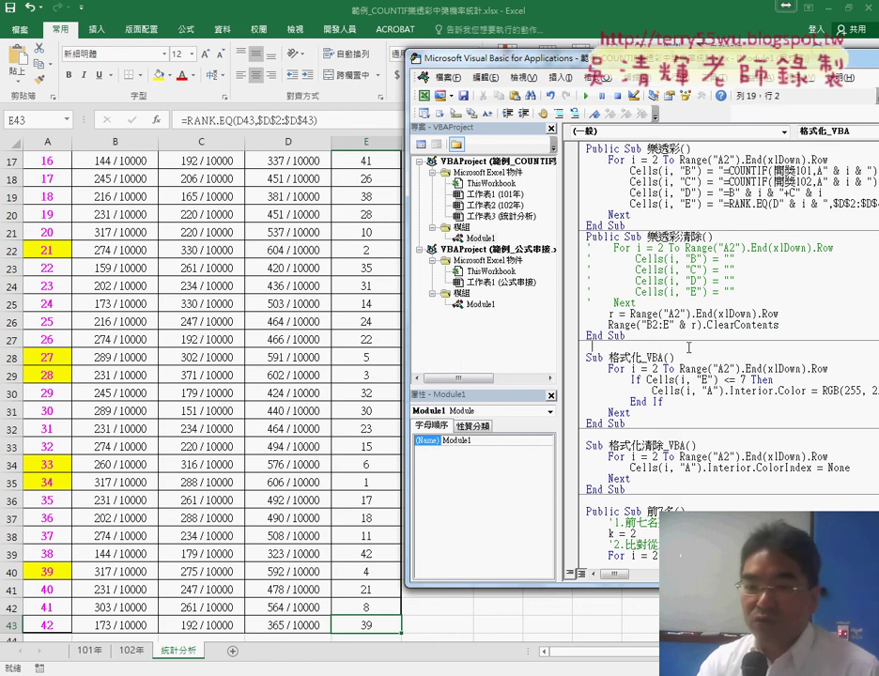
{"action": "left_click", "coordinate": [357, 446]}
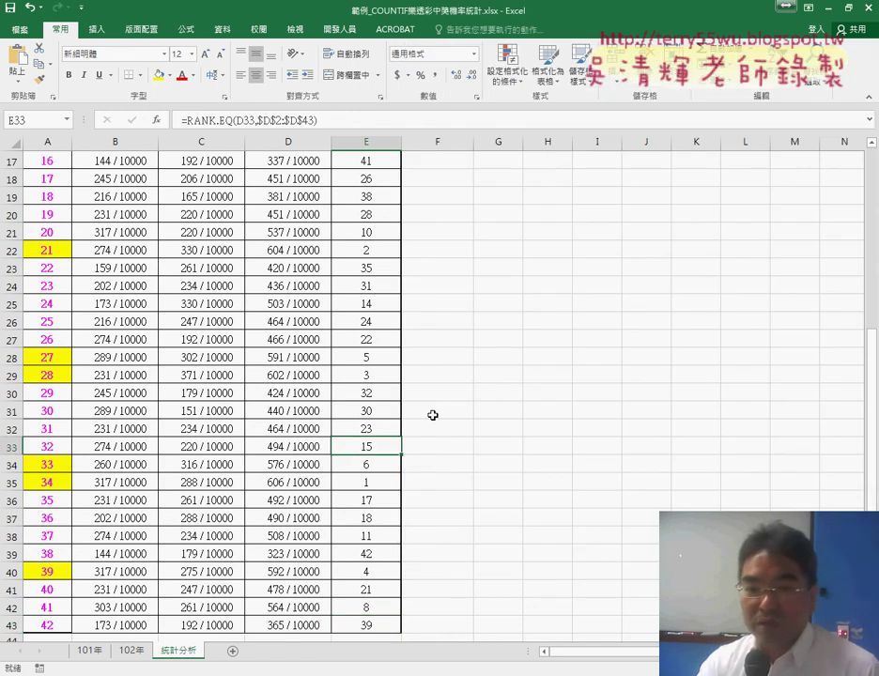
{"action": "scroll", "coordinate": [462, 400], "scroll_direction": "up", "scroll_amount": 5}
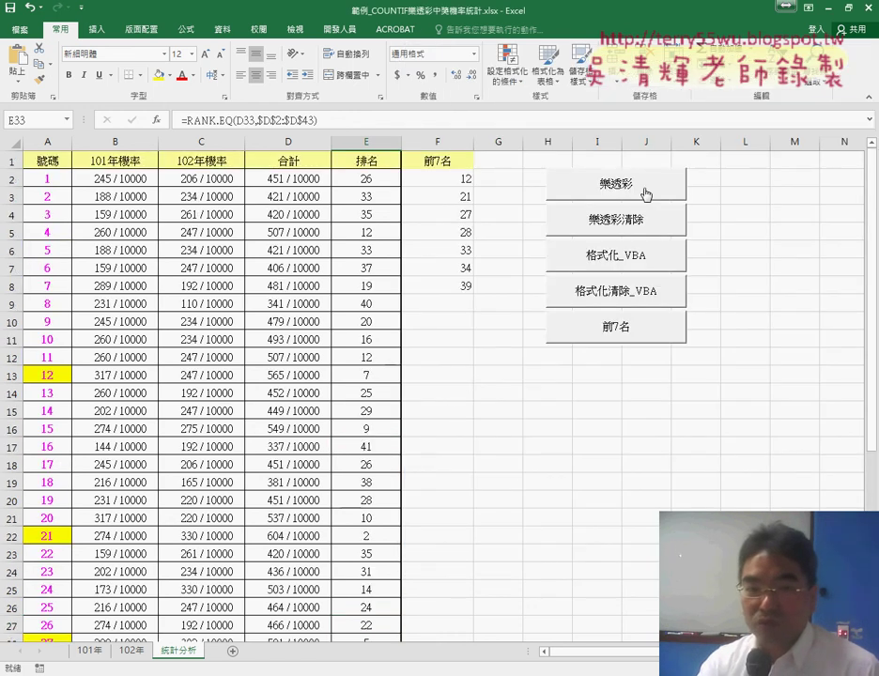
{"action": "left_click", "coordinate": [641, 225]}
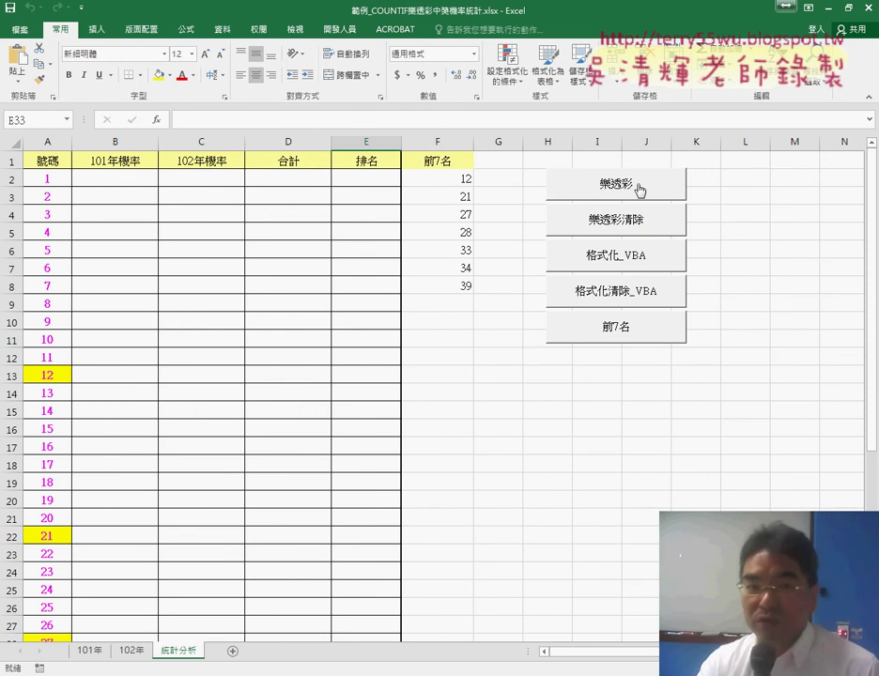
{"action": "left_click", "coordinate": [638, 188]}
- Check the E2 rank and D2 =B2+C2 formulas, then clear and reapply the yellow top-rank highlight
{"action": "left_click", "coordinate": [382, 179]}
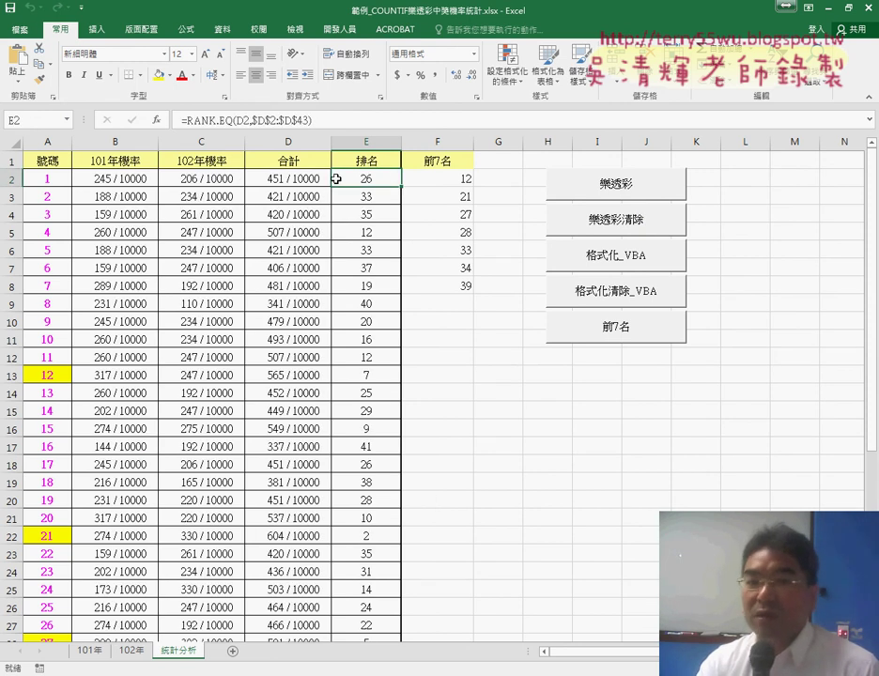
{"action": "left_click", "coordinate": [308, 179]}
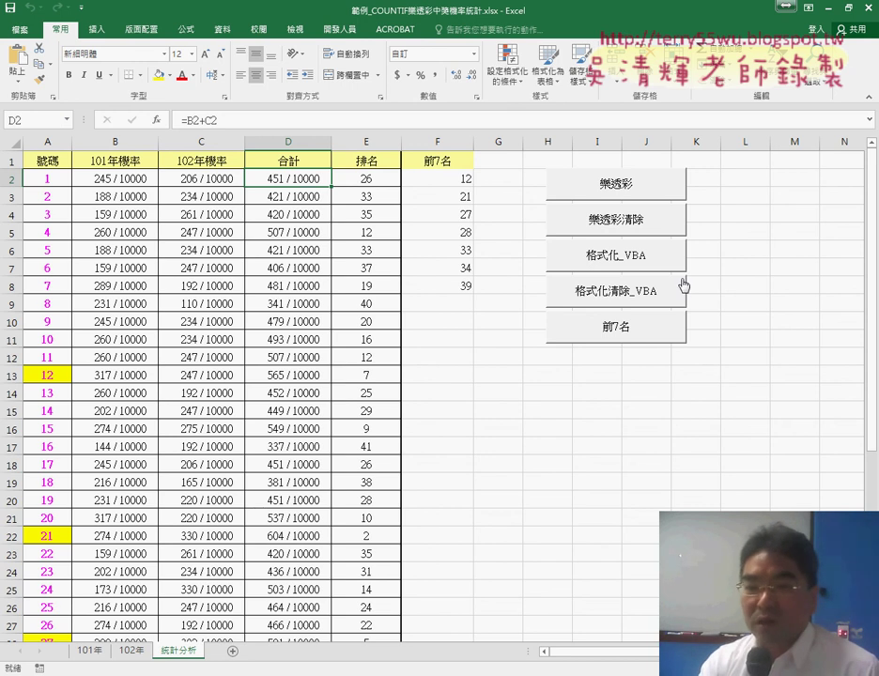
{"action": "left_click", "coordinate": [646, 300]}
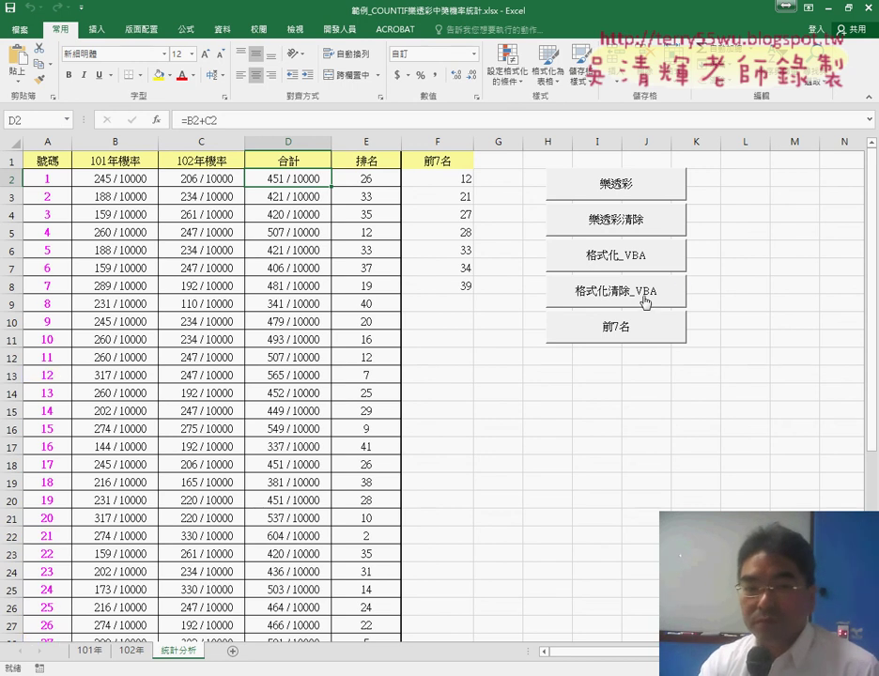
{"action": "left_click", "coordinate": [632, 256]}
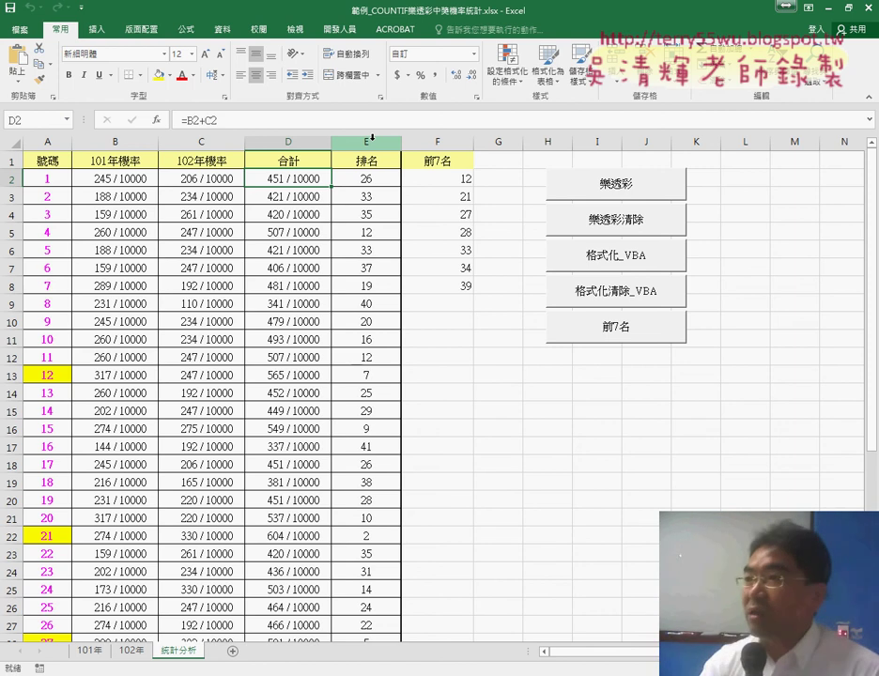
{"action": "right_click", "coordinate": [633, 255]}
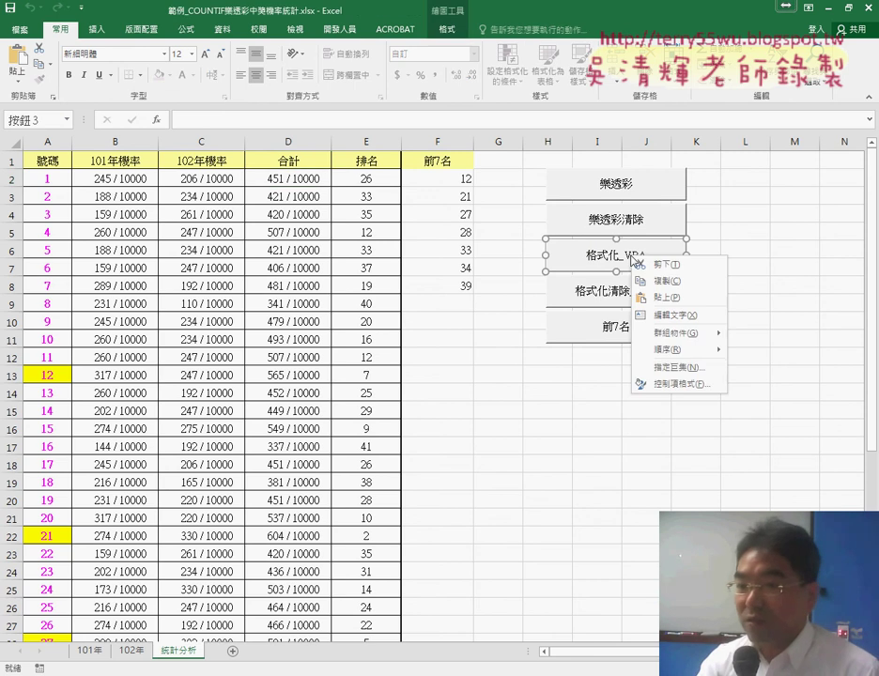
{"action": "left_click", "coordinate": [680, 367]}
{"action": "left_click", "coordinate": [795, 267]}
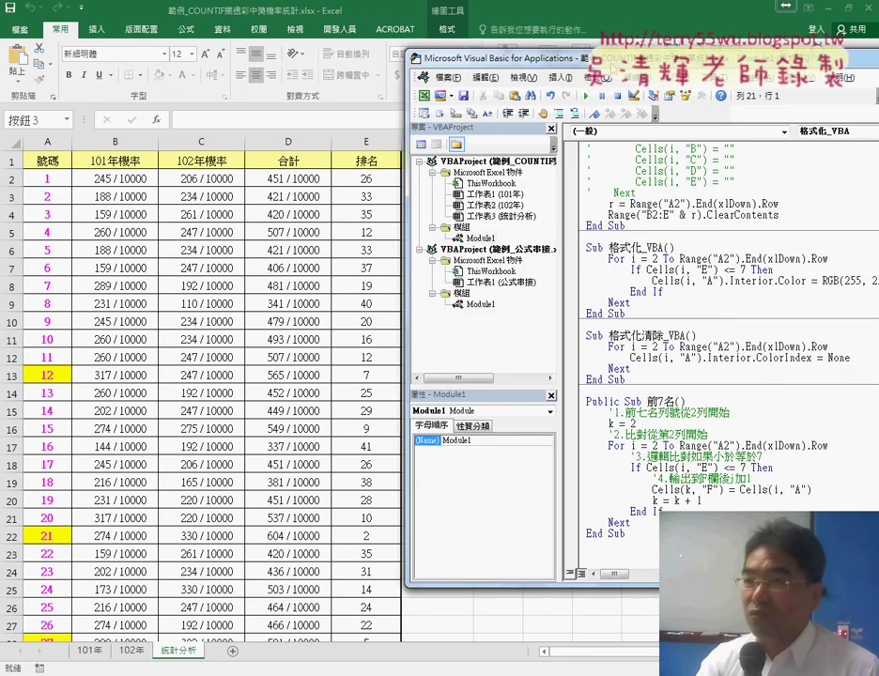
{"action": "left_click_drag", "start_coordinate": [614, 65], "coordinate": [338, 66]}
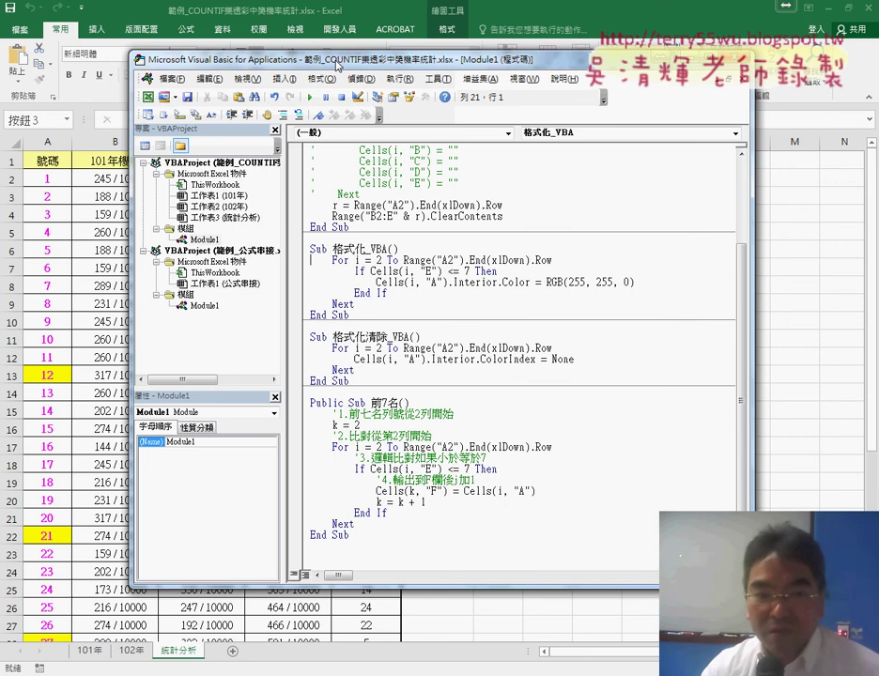
{"action": "left_click_drag", "start_coordinate": [332, 261], "coordinate": [556, 262]}
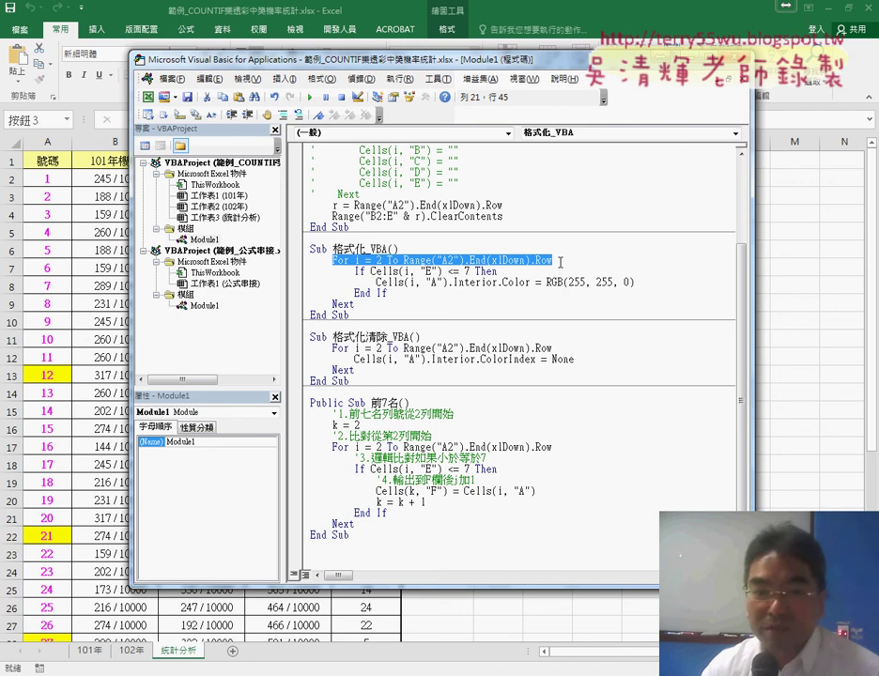
{"action": "left_click", "coordinate": [346, 305]}
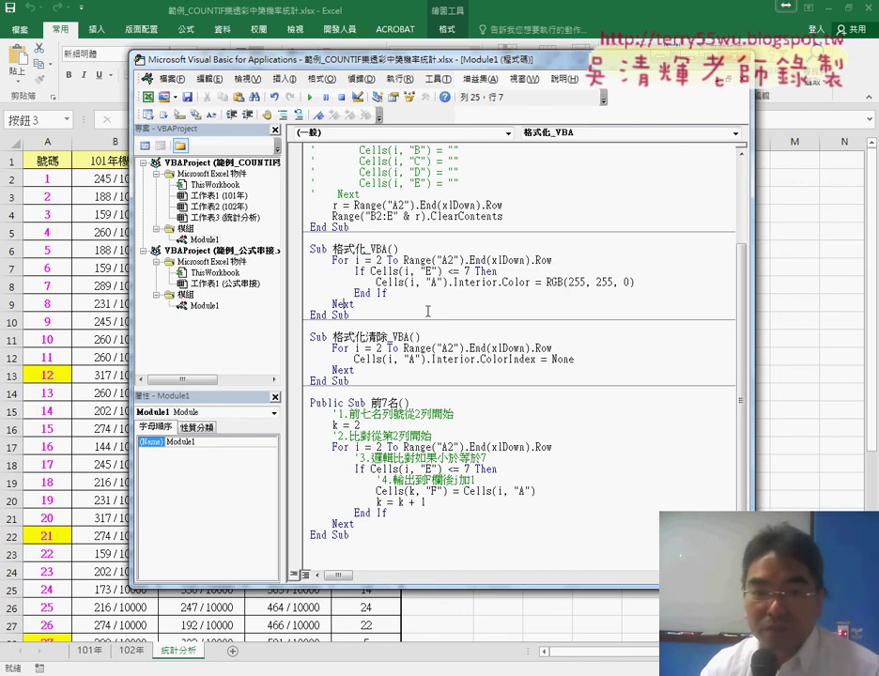
{"action": "mouse_move", "coordinate": [372, 271]}
{"action": "left_mouse_down"}
{"action": "mouse_move", "coordinate": [431, 271]}
{"action": "mouse_move", "coordinate": [372, 271]}
{"action": "left_mouse_up"}
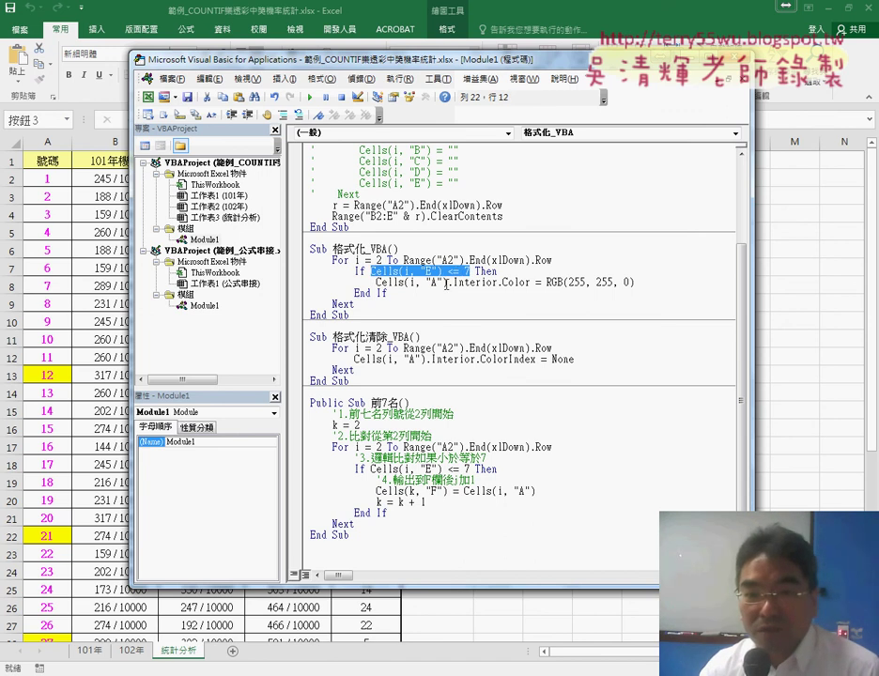
{"action": "left_click_drag", "start_coordinate": [447, 282], "coordinate": [636, 281]}
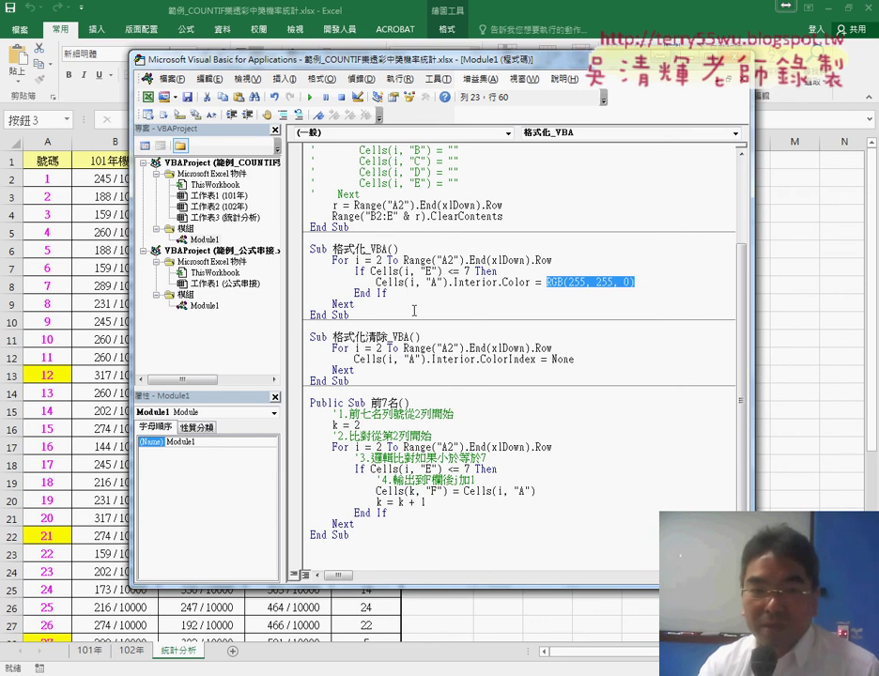
{"action": "left_click", "coordinate": [354, 304]}
{"action": "left_click_drag", "start_coordinate": [347, 316], "coordinate": [300, 255]}
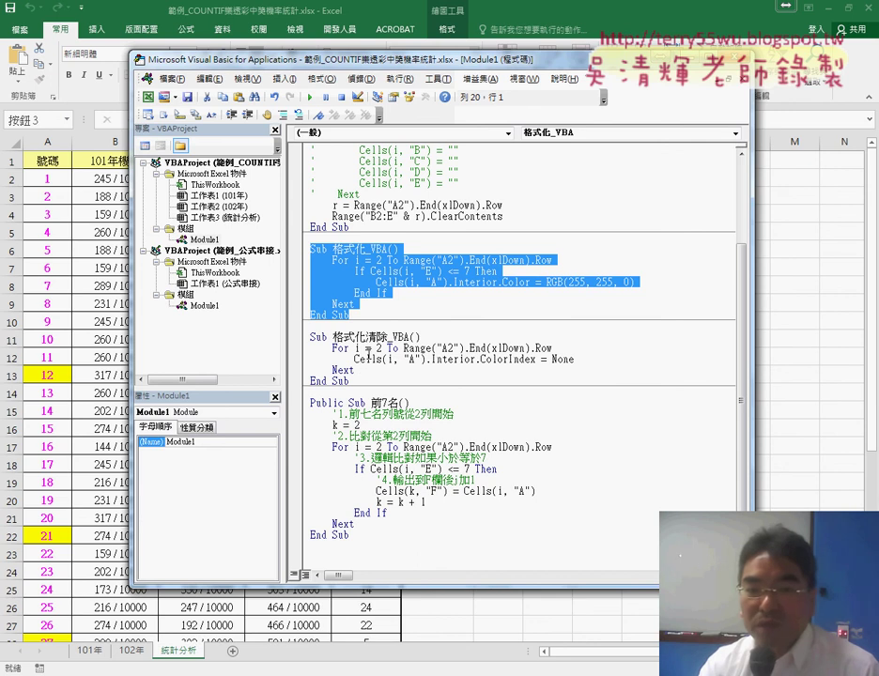
{"action": "left_click", "coordinate": [367, 368]}
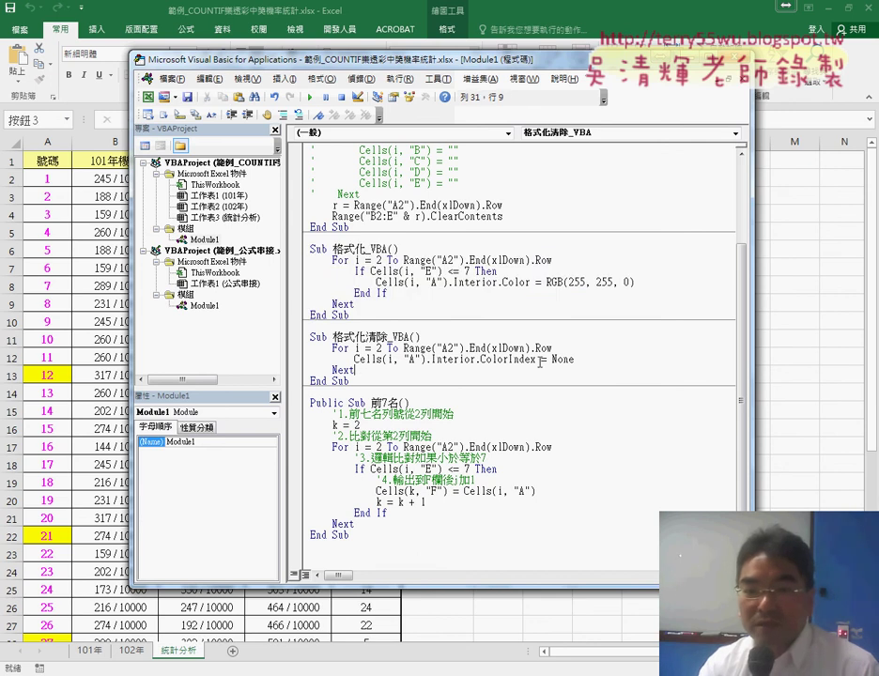
{"action": "left_click_drag", "start_coordinate": [574, 359], "coordinate": [548, 361]}
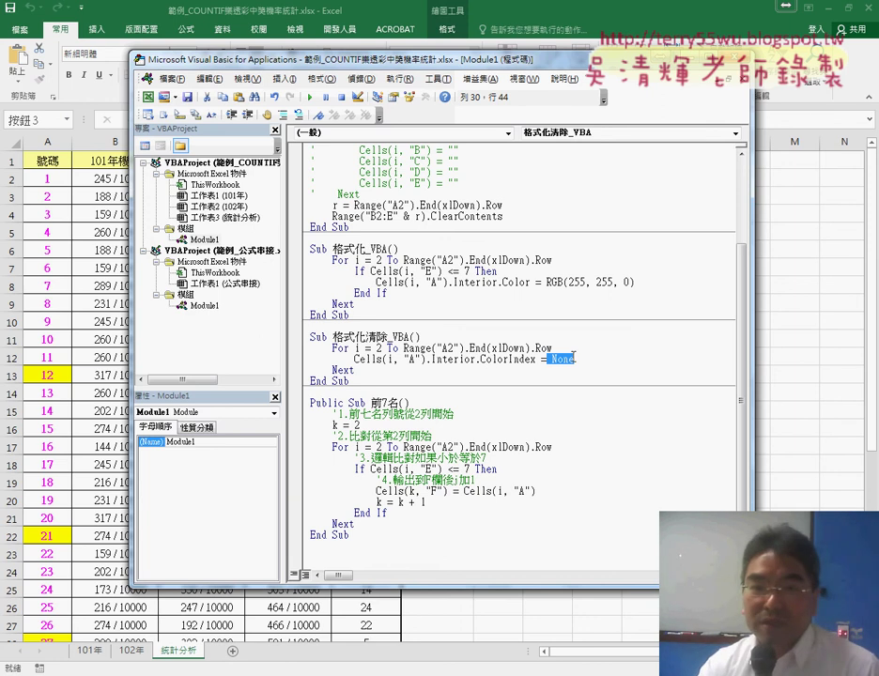
- Test-run 格式化清除_VBA, 格式化_VBA, then 格式化清除_VBA again, leaving column A unhighlighted
{"action": "left_click_drag", "start_coordinate": [510, 59], "coordinate": [642, 62]}
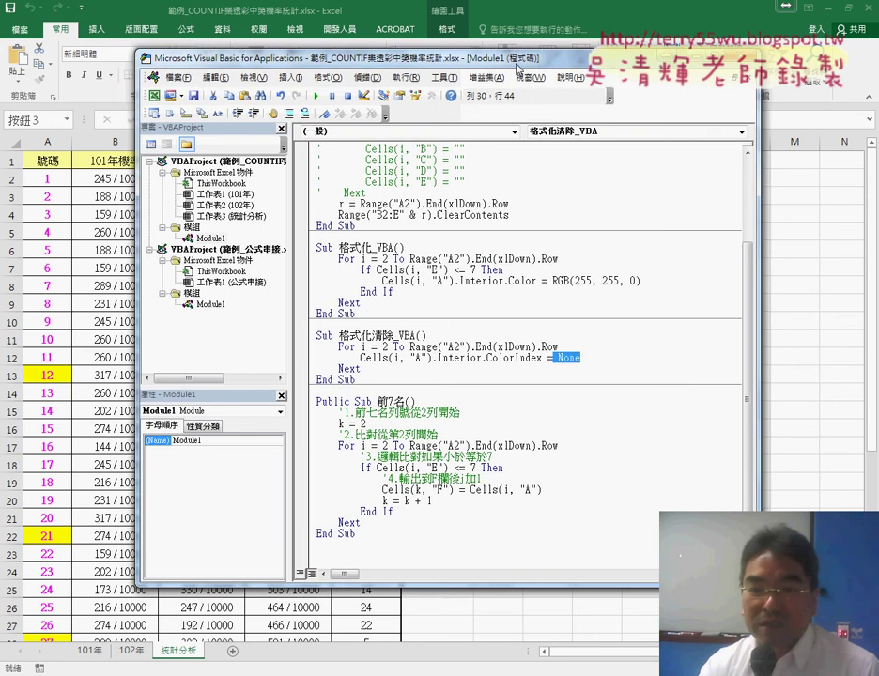
{"action": "left_click", "coordinate": [554, 341]}
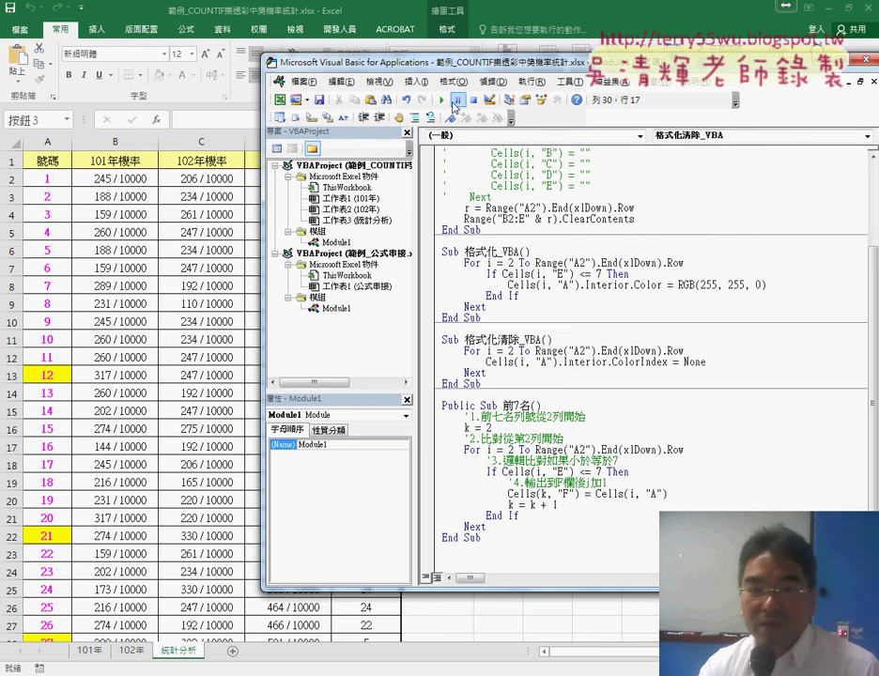
{"action": "key", "text": "F5"}
{"action": "left_click", "coordinate": [490, 285]}
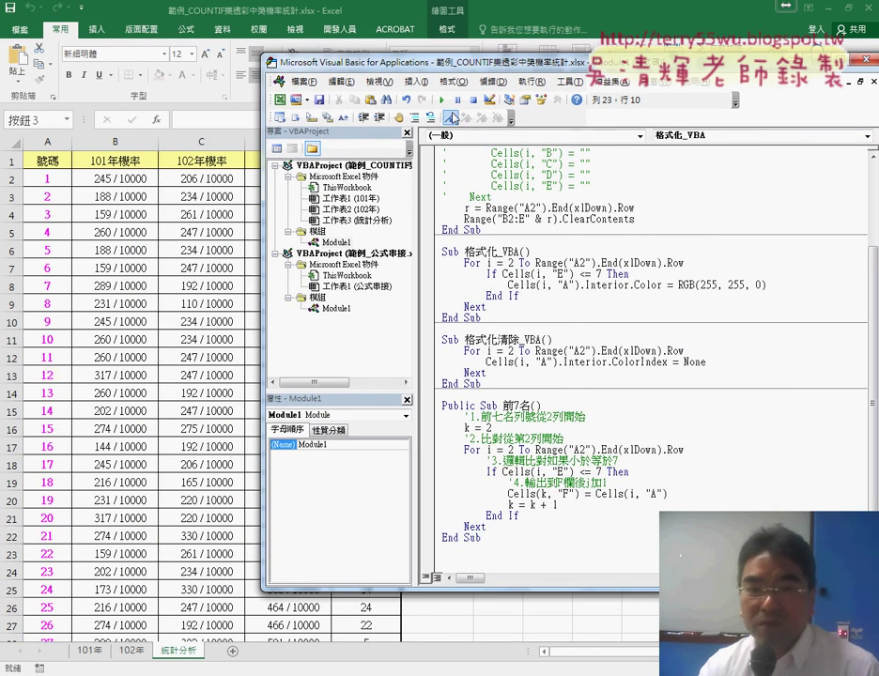
{"action": "left_click", "coordinate": [440, 99]}
{"action": "left_click", "coordinate": [494, 361]}
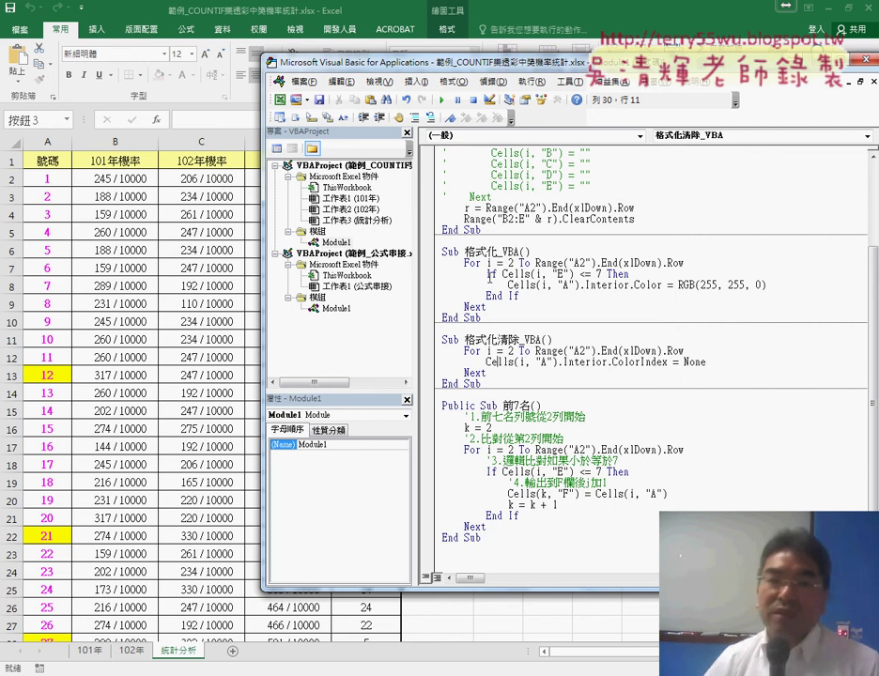
{"action": "left_click", "coordinate": [442, 100]}
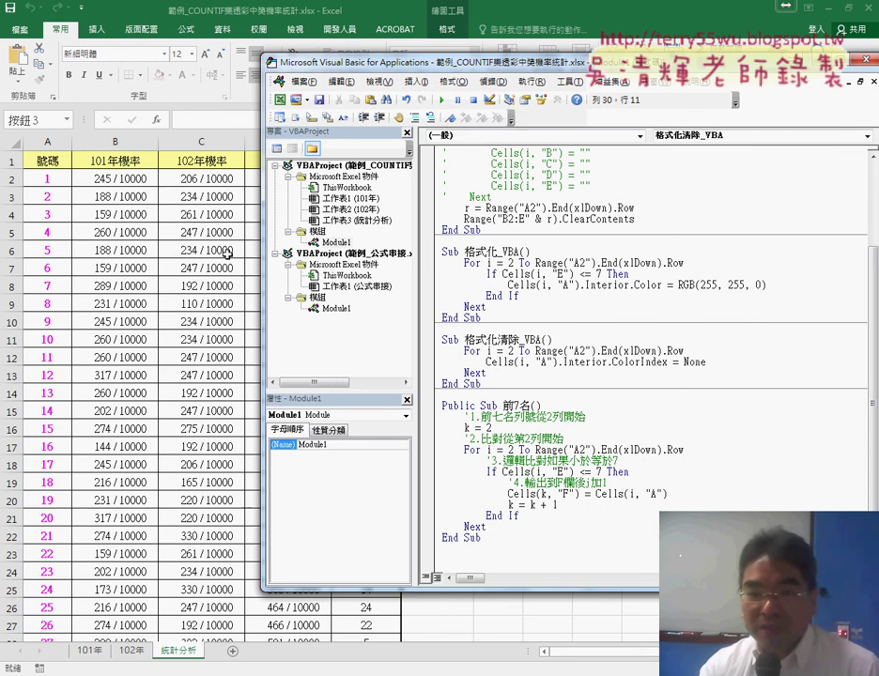
{"action": "left_click", "coordinate": [226, 303]}
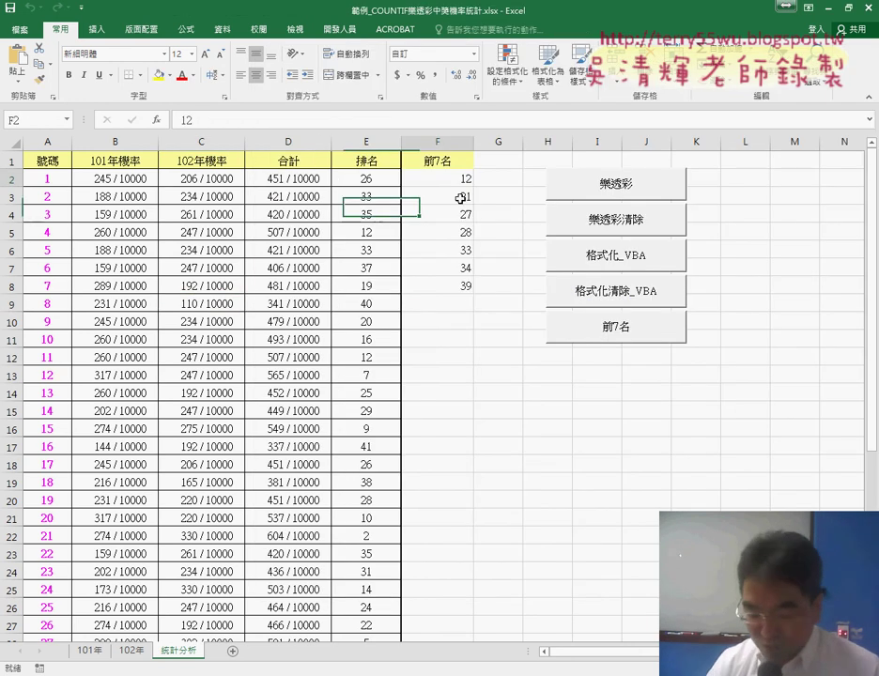
- Clear the top-7 list in F2:F8 and refill it with the 前7名 button
{"action": "left_click_drag", "start_coordinate": [461, 178], "coordinate": [458, 279]}
{"action": "key", "text": "Delete"}
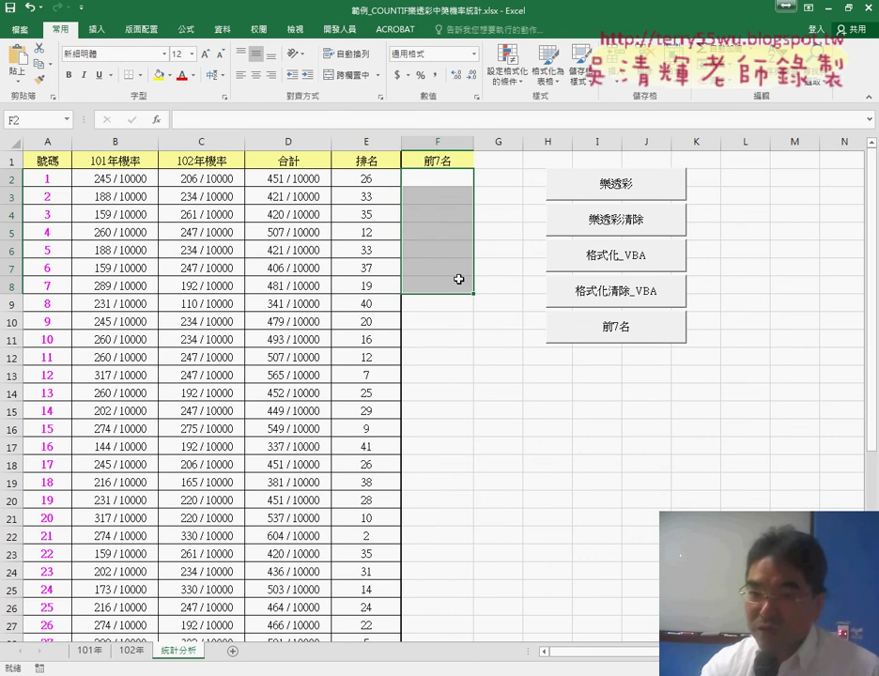
{"action": "left_click", "coordinate": [591, 331]}
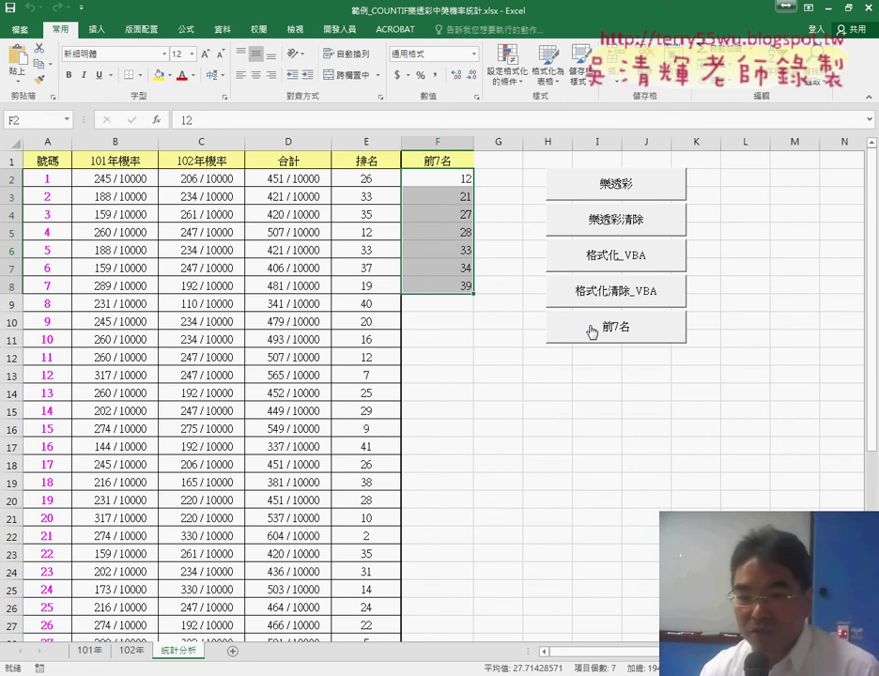
- Open the 前7名 button's assigned macro for editing via Assign Macro
{"action": "right_click", "coordinate": [592, 331]}
{"action": "left_click", "coordinate": [656, 456]}
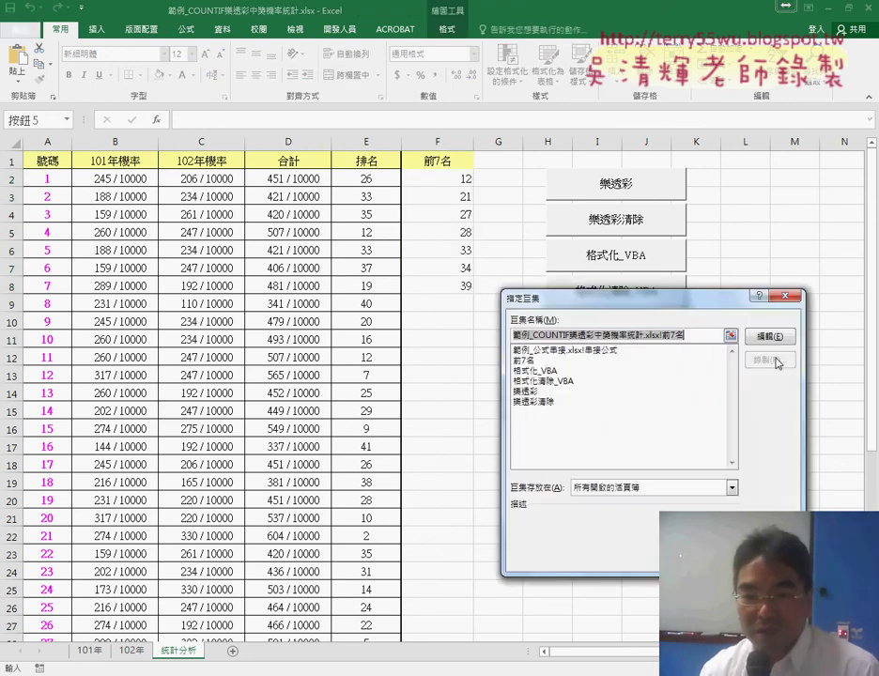
{"action": "key", "text": "Return"}
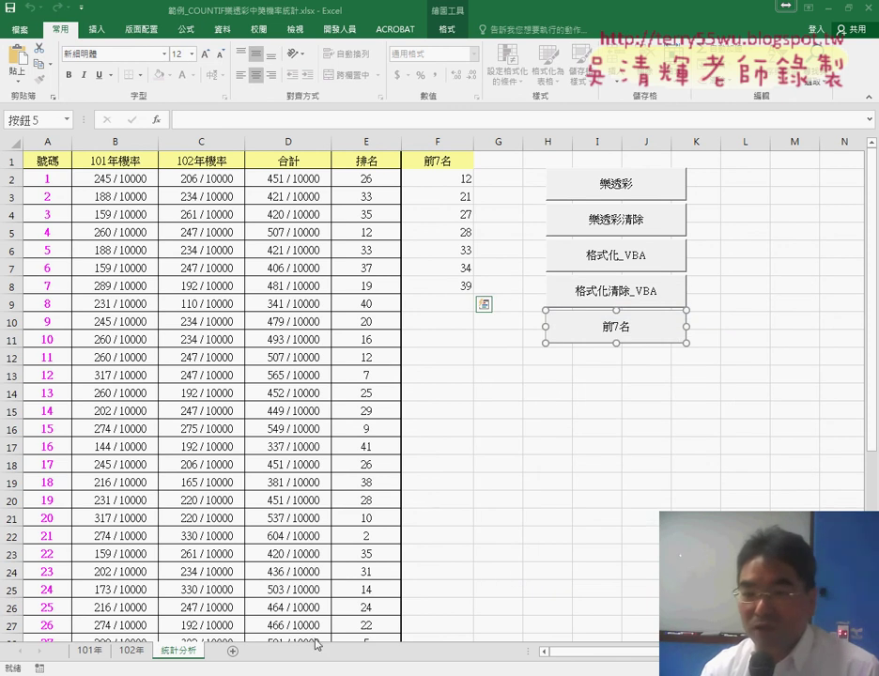
{"action": "right_click", "coordinate": [626, 326]}
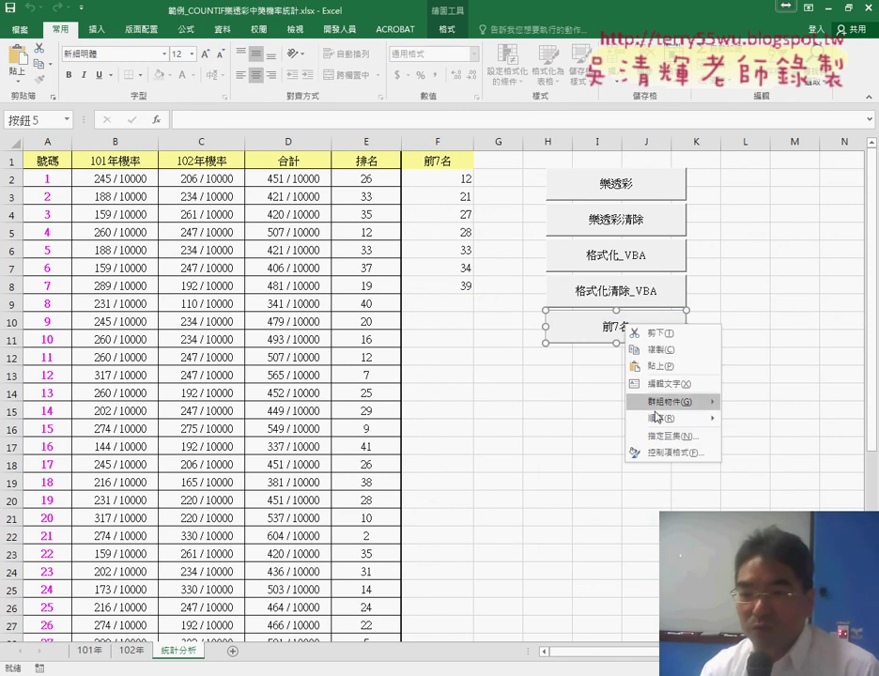
{"action": "left_click", "coordinate": [668, 436]}
{"action": "left_click", "coordinate": [669, 333]}
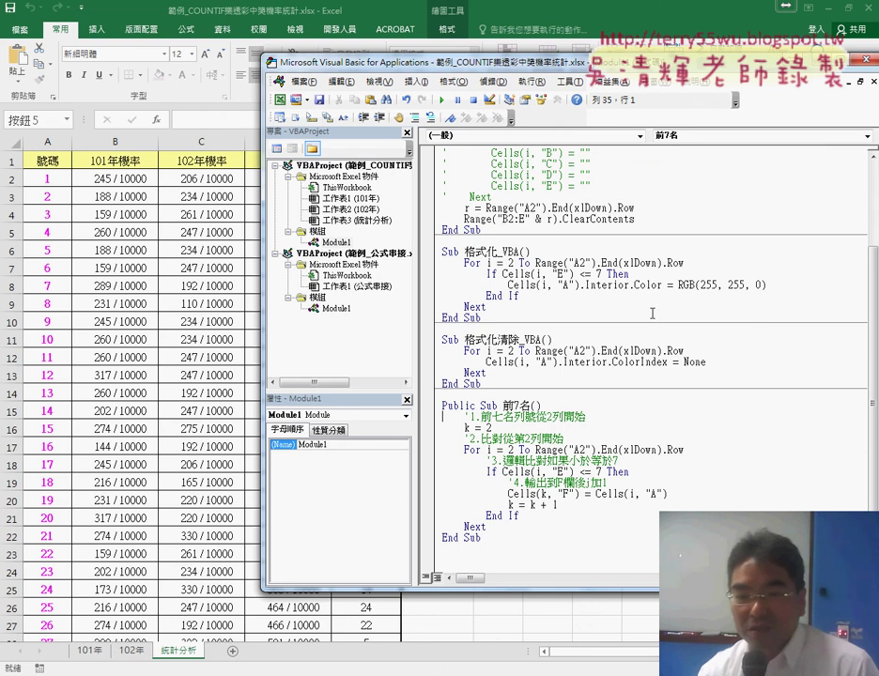
- Highlight k = 2 and k = k + 1 in 前7名, then close the VBA editor with Alt+F11
{"action": "left_click_drag", "start_coordinate": [501, 429], "coordinate": [471, 427]}
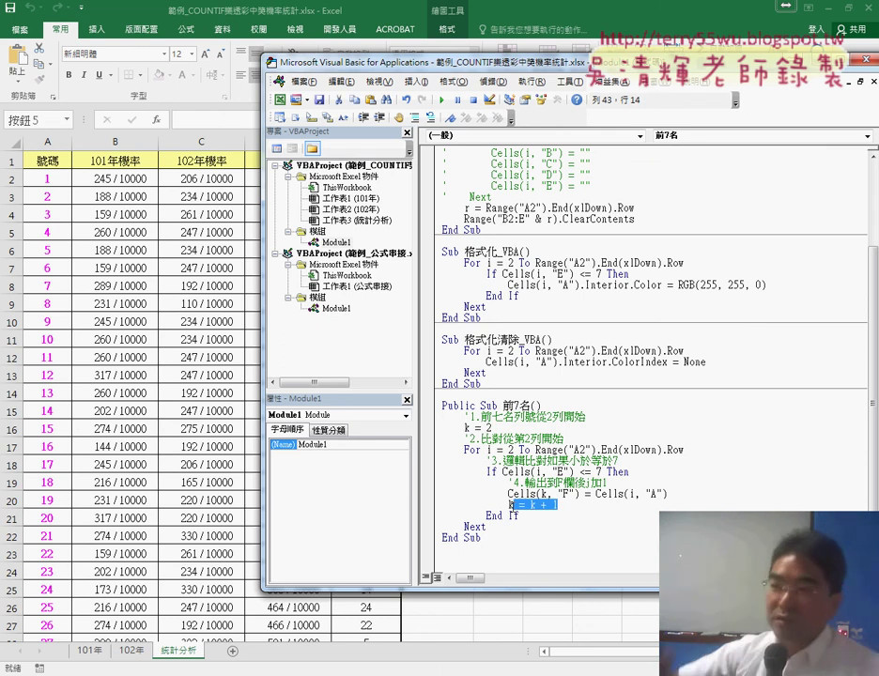
{"action": "left_click_drag", "start_coordinate": [558, 504], "coordinate": [509, 505]}
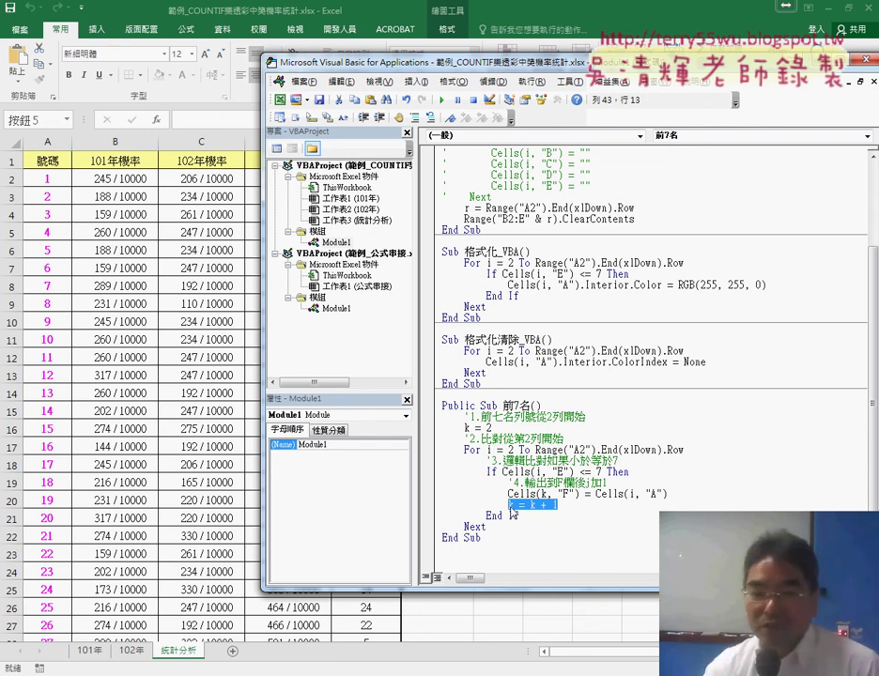
{"action": "left_click", "coordinate": [472, 449]}
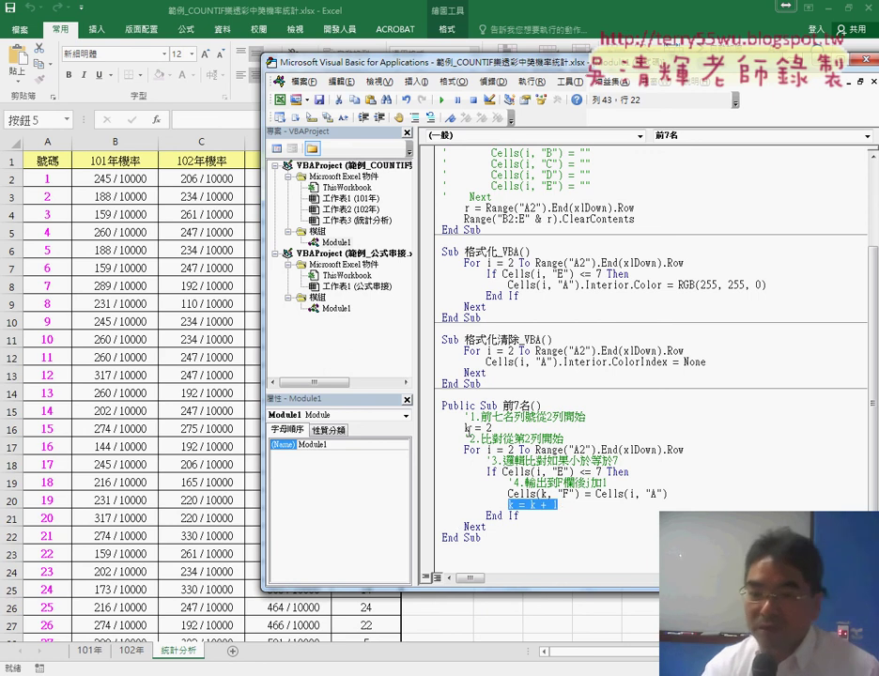
{"action": "left_click_drag", "start_coordinate": [470, 427], "coordinate": [508, 430]}
{"action": "left_click", "coordinate": [559, 435]}
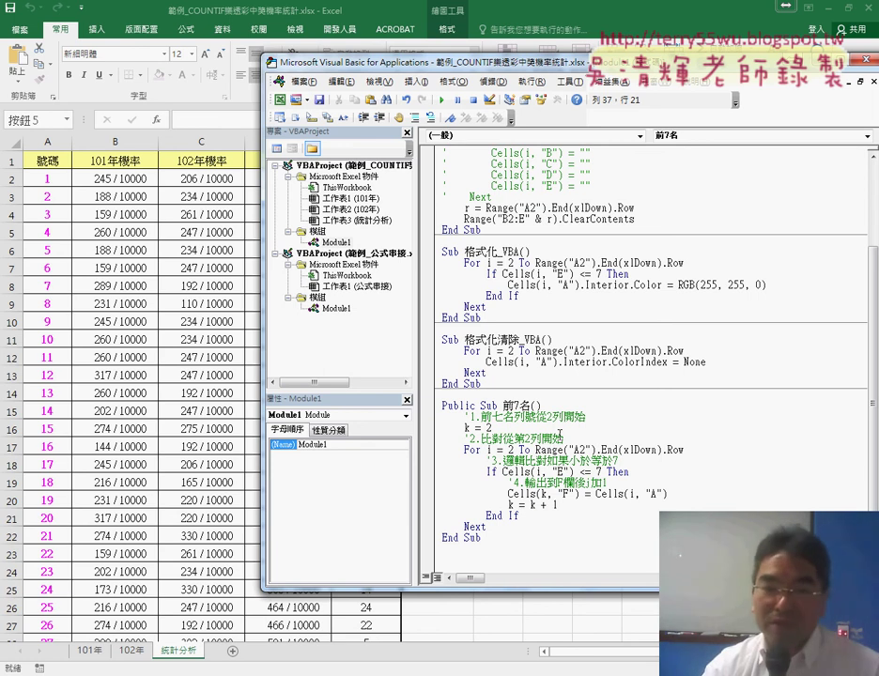
{"action": "key", "text": "alt+F11"}
{"action": "left_click", "coordinate": [231, 425]}
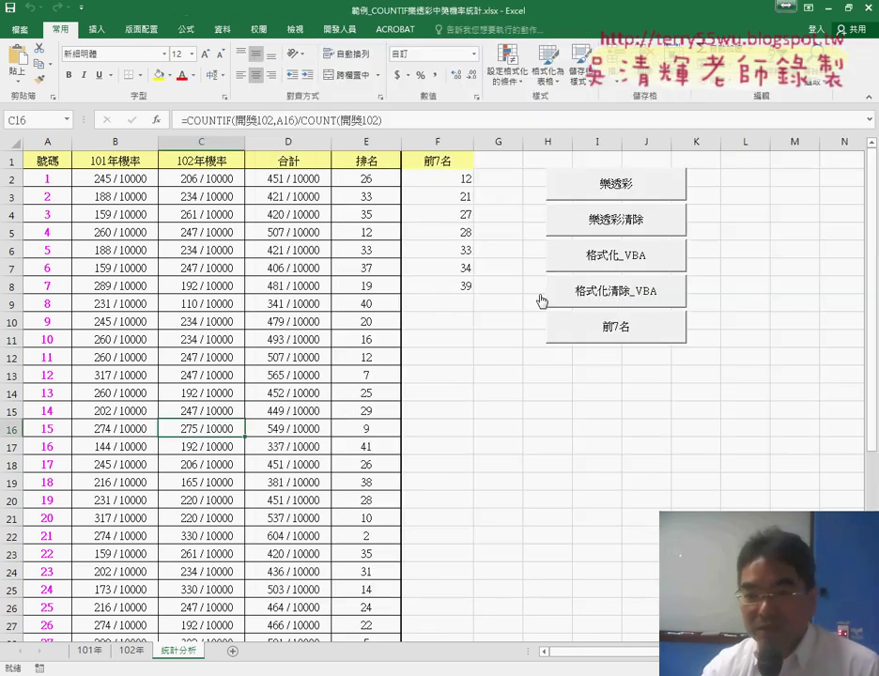